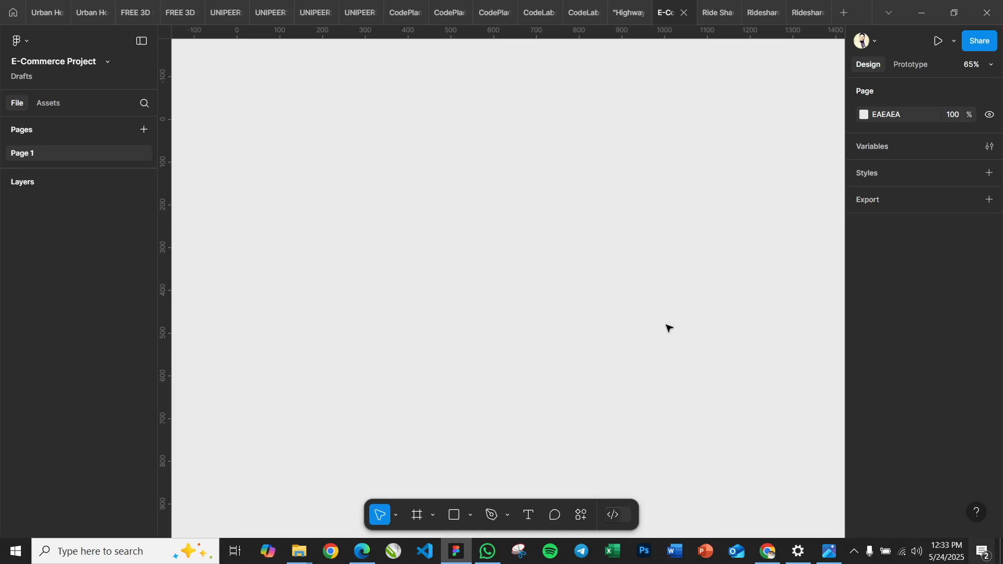
Add an iPhone 16 Pro Max frame to the empty canvas and deselect it
key(f)
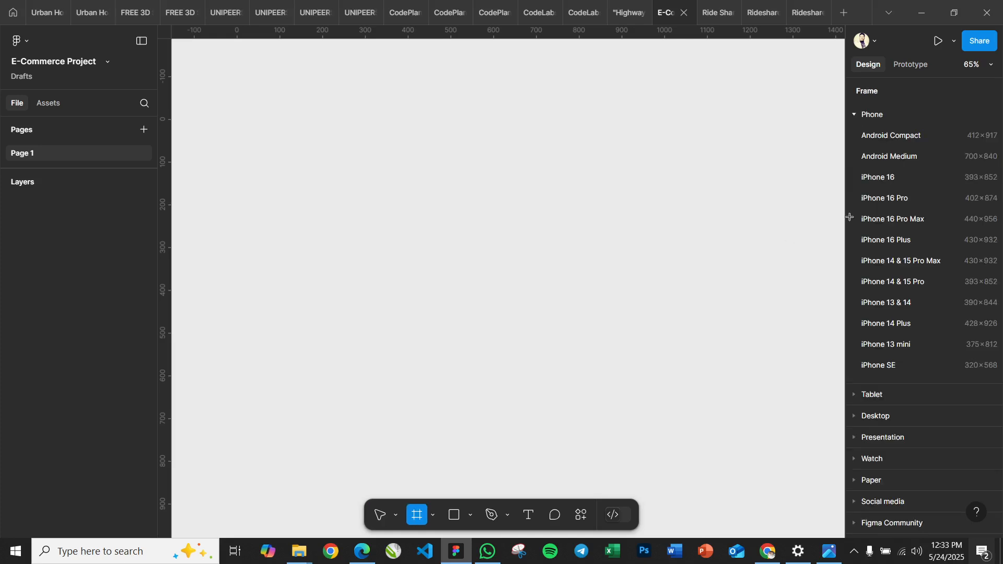
click(887, 222)
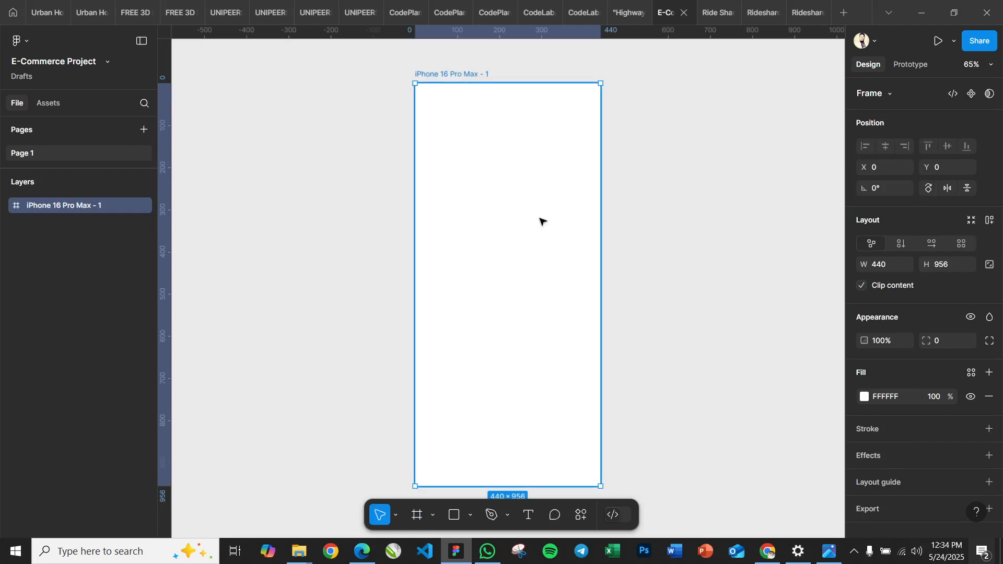
click(345, 248)
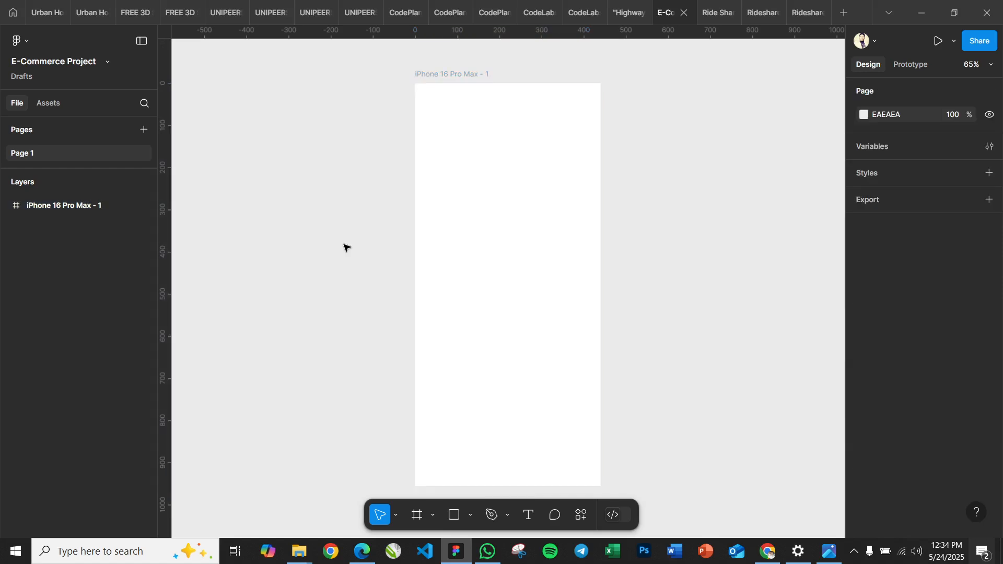
scroll(345, 247, down, 1)
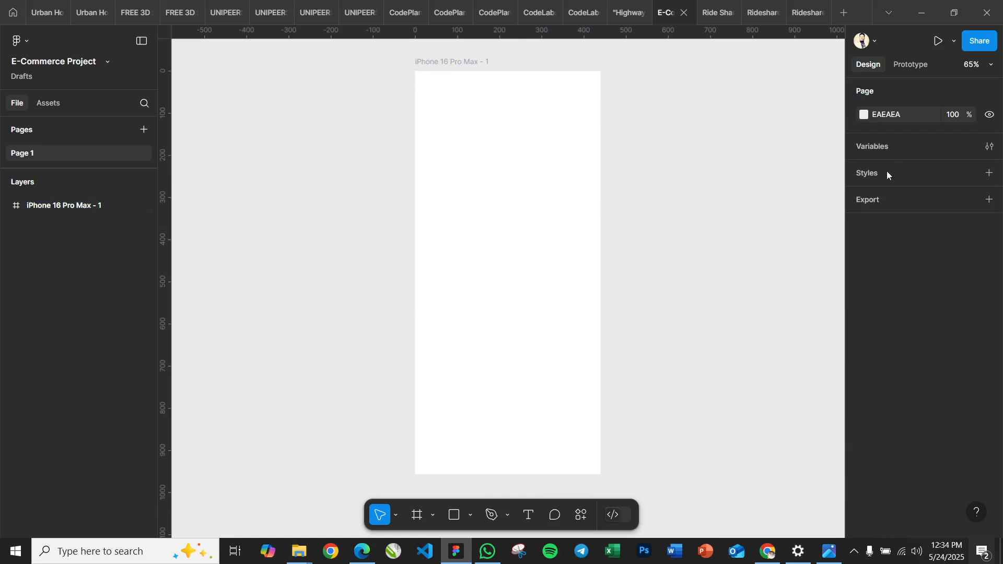
Start a new color style and name it Color/Primary (Blue)
click(991, 176)
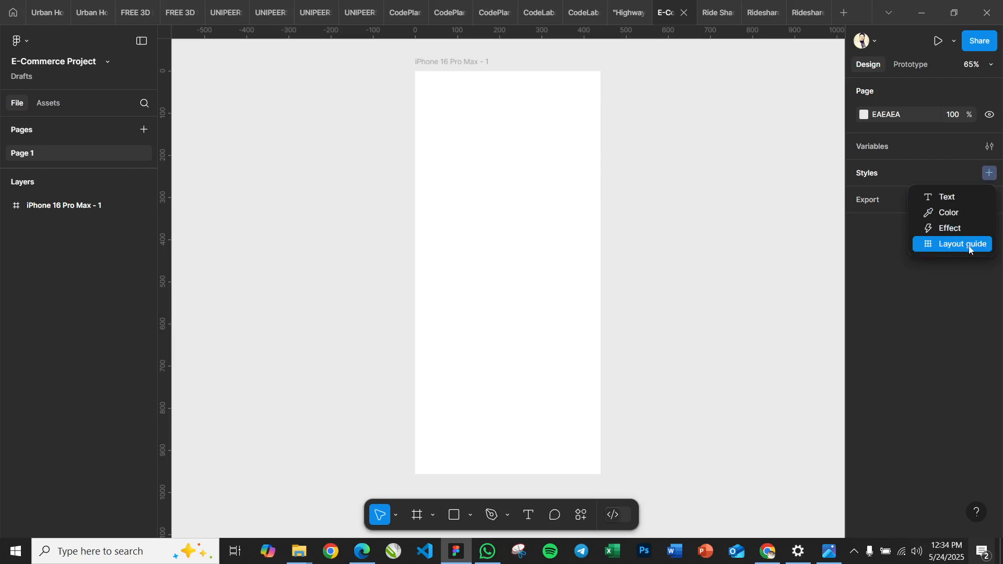
click(947, 213)
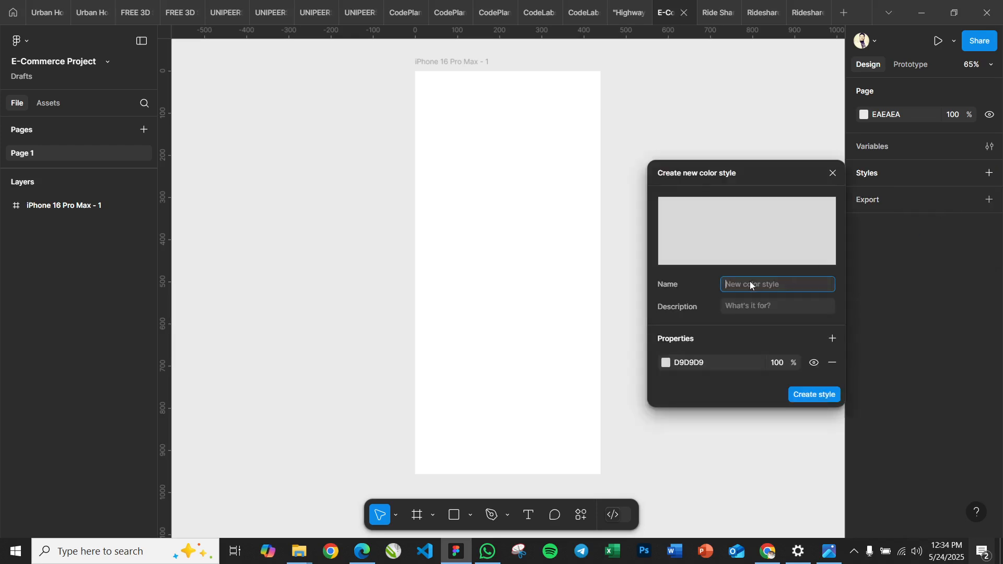
text(COLO)
key(BackSpace)
key(BackSpace)
key(BackSpace)
text(olo)
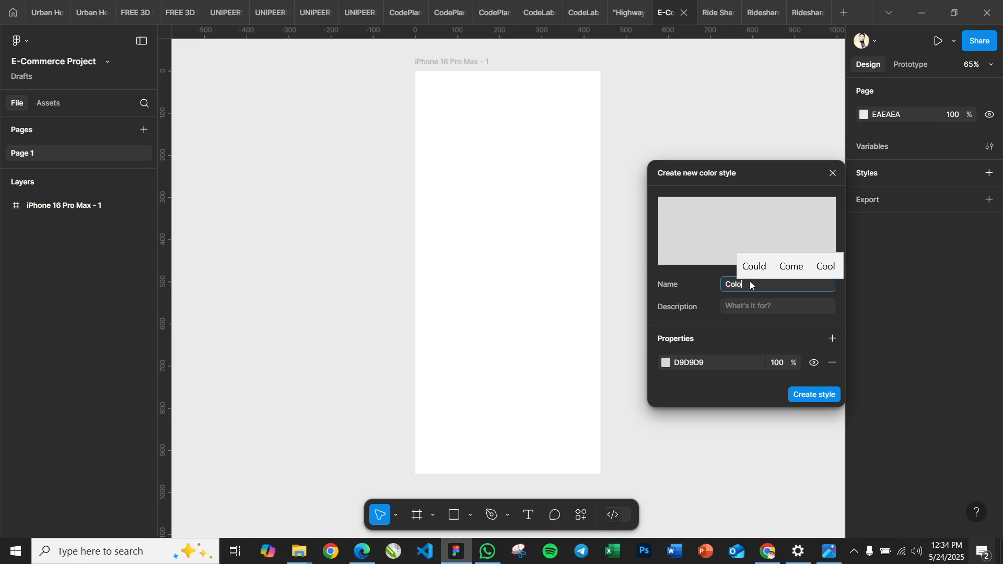
text(r/Primary)
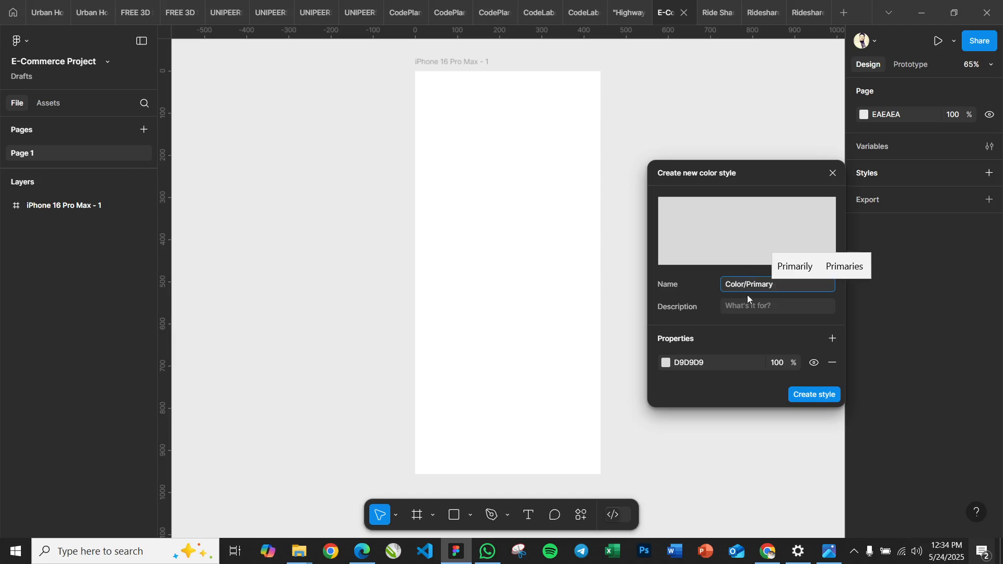
text( (B)
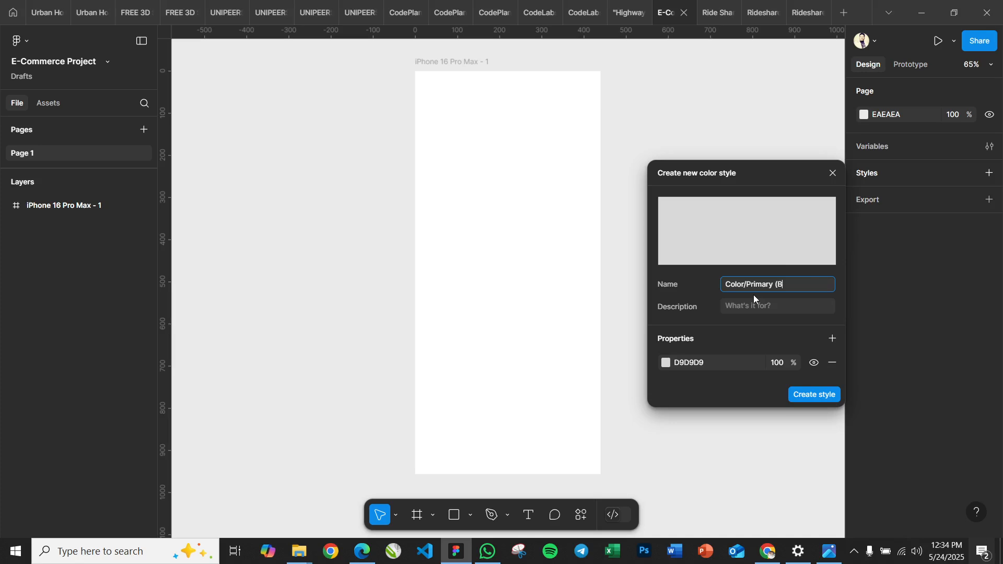
text(lue))
Set the new style's color to 665FBE, create the style, and expand the Color folder
click(699, 367)
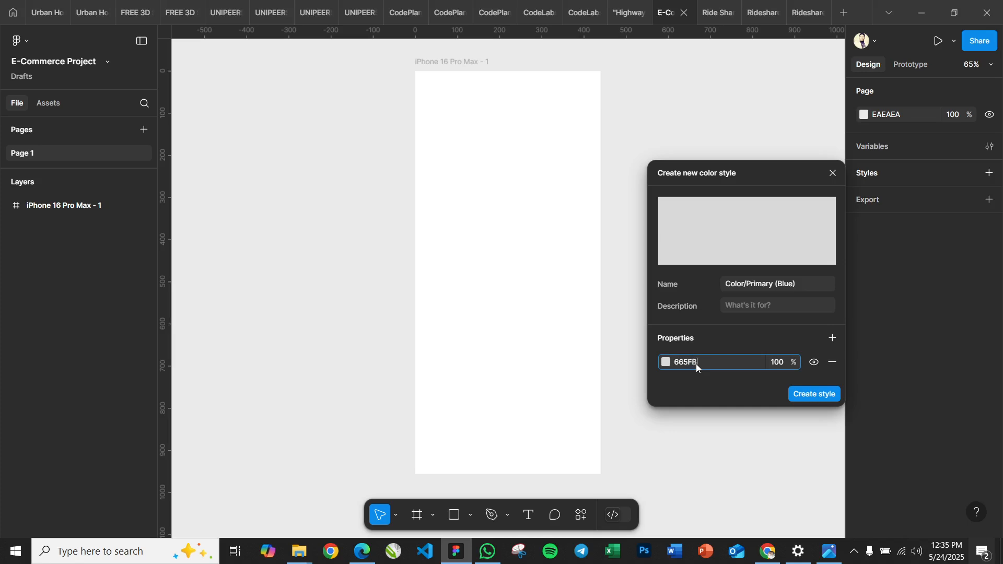
key(Return)
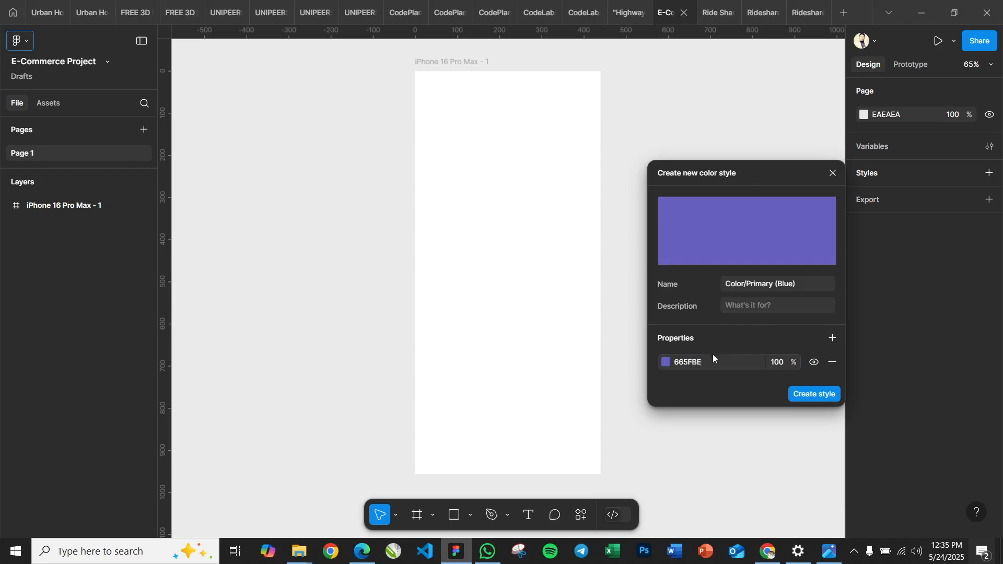
click(811, 393)
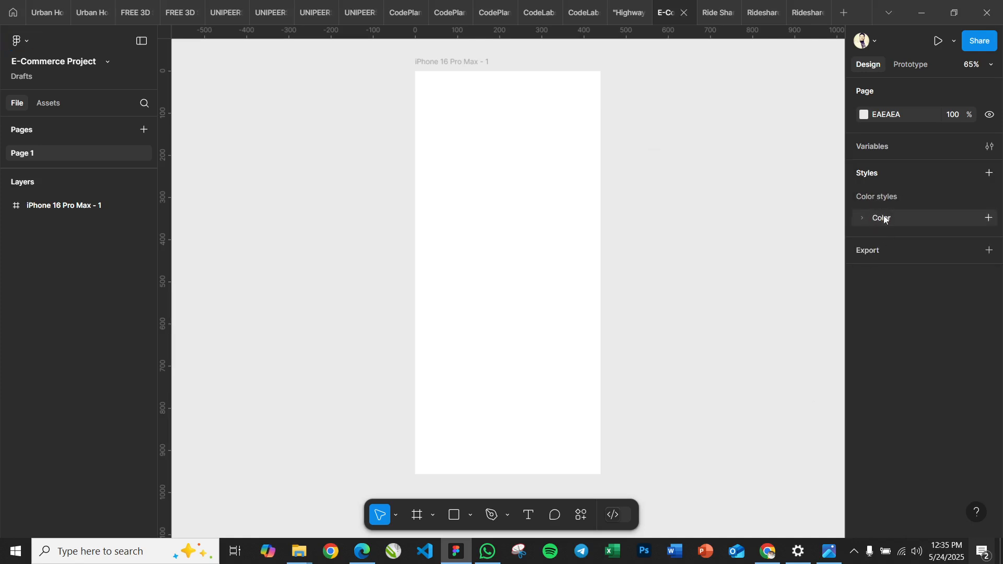
click(866, 220)
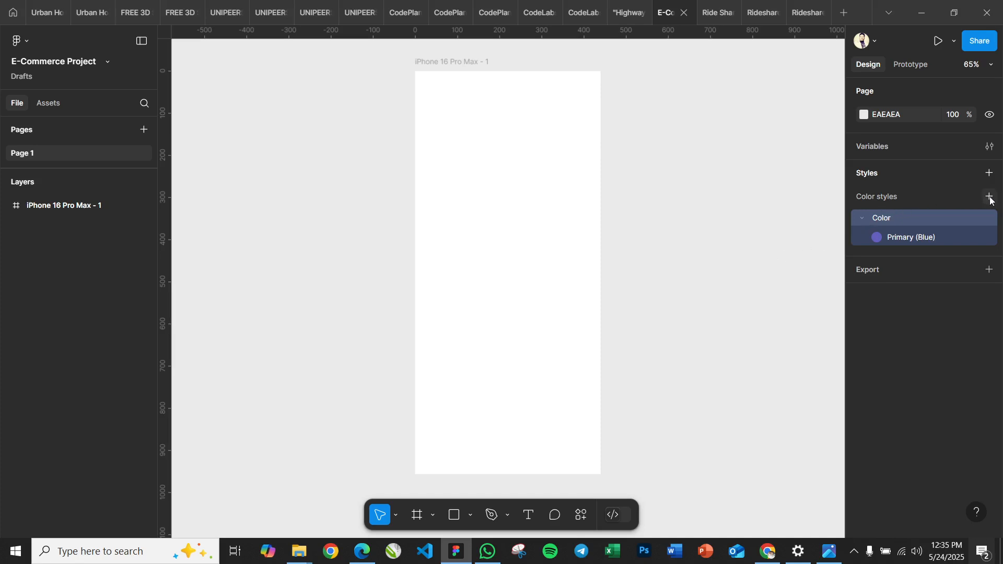
Create a second color style named Color/Secondary (Light) with the hex color FAEFFF
click(987, 197)
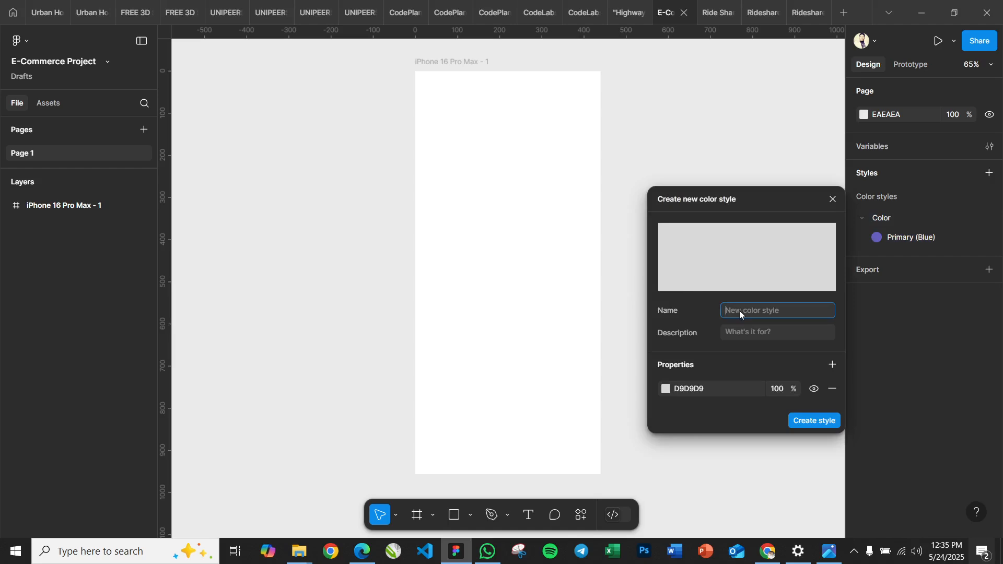
text(Color/Secondary)
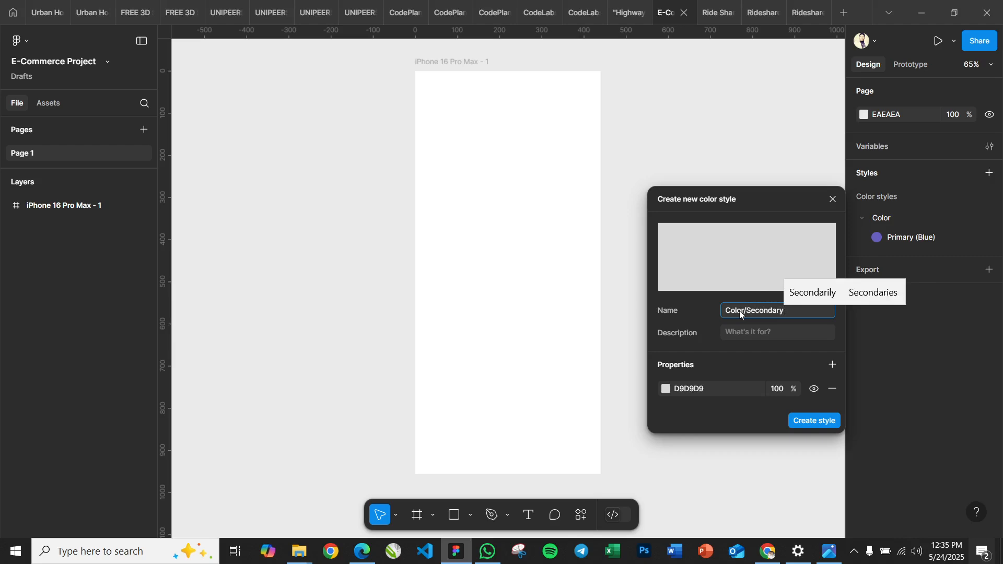
text( ()
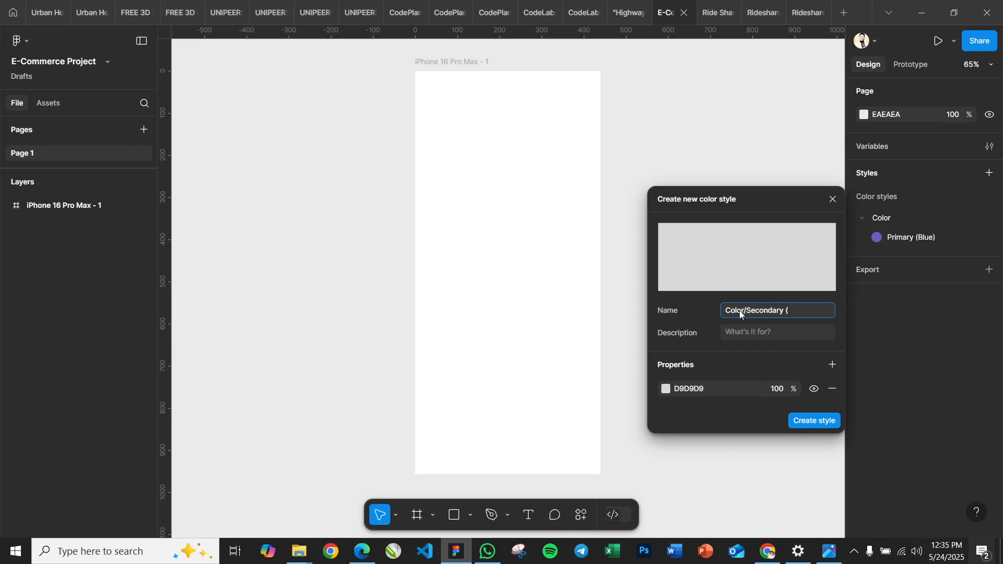
text(Light)
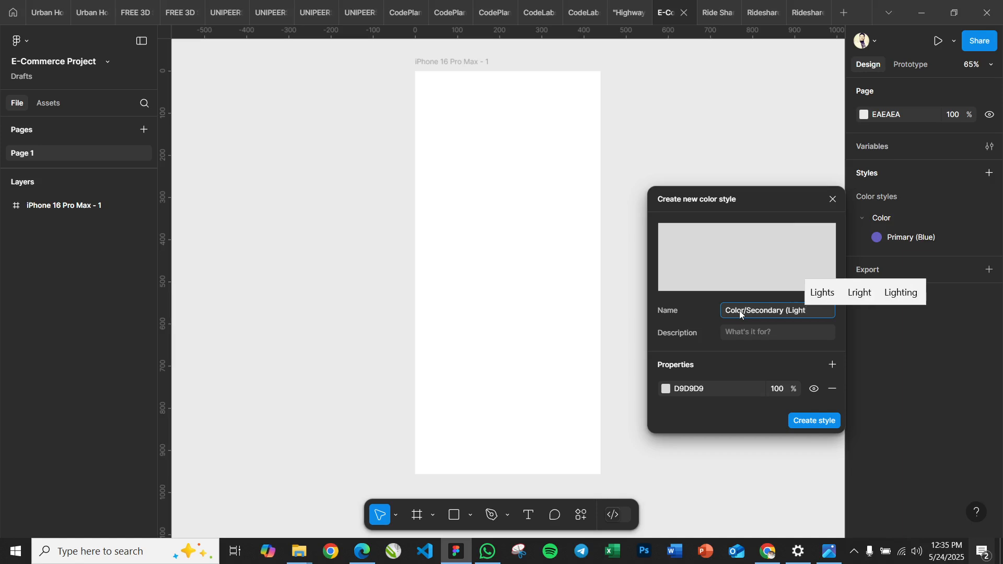
text())
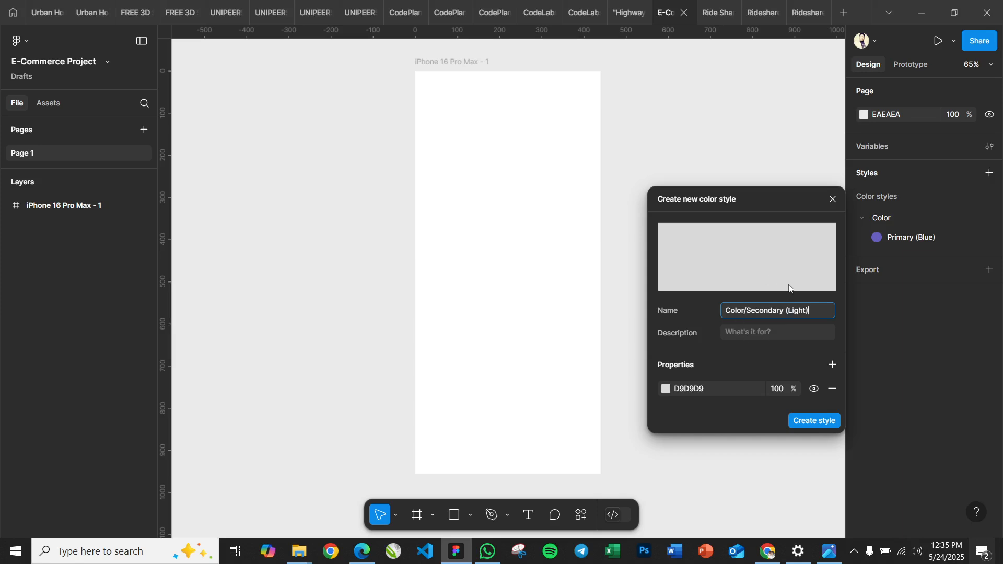
click(690, 392)
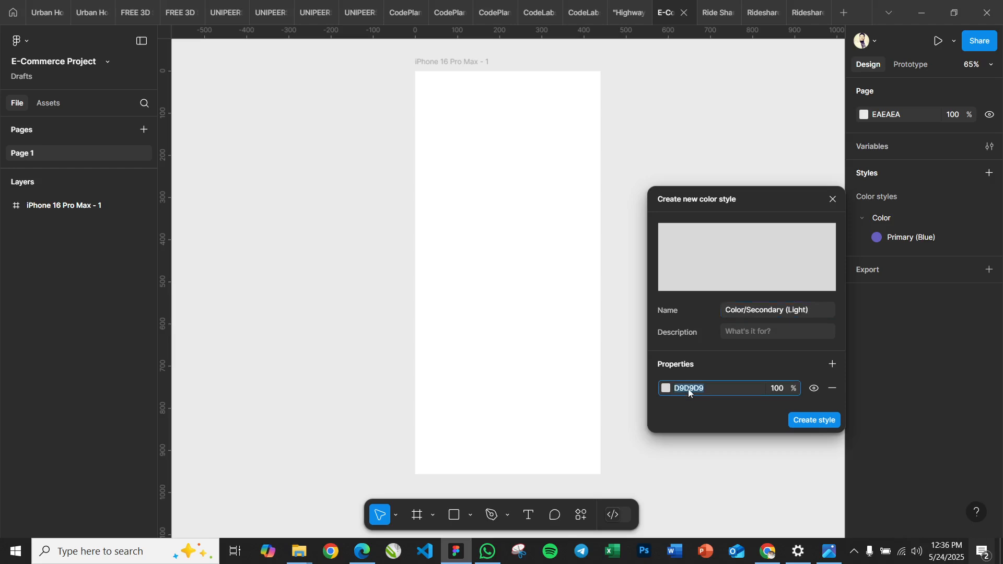
text(FAEFFF)
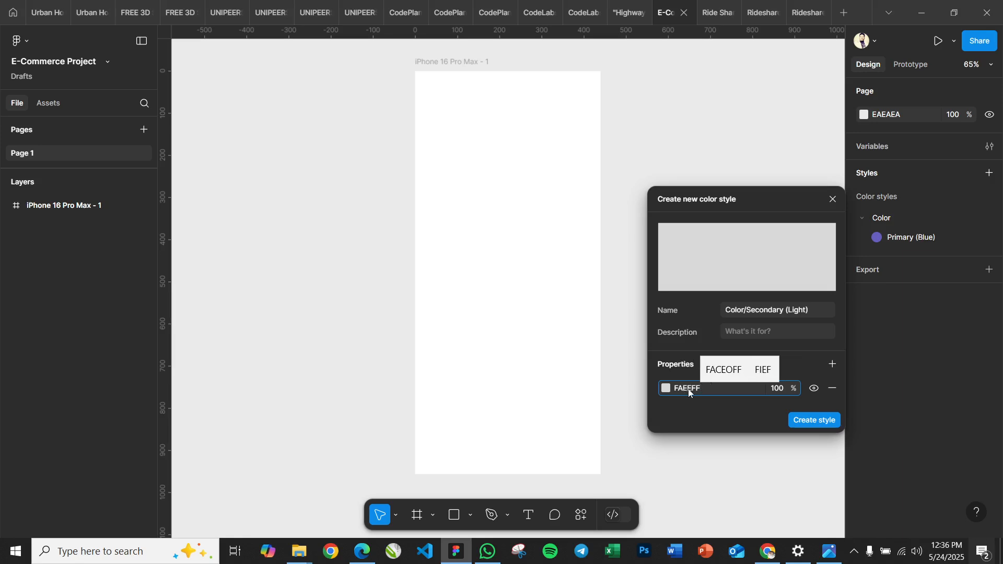
key(Return)
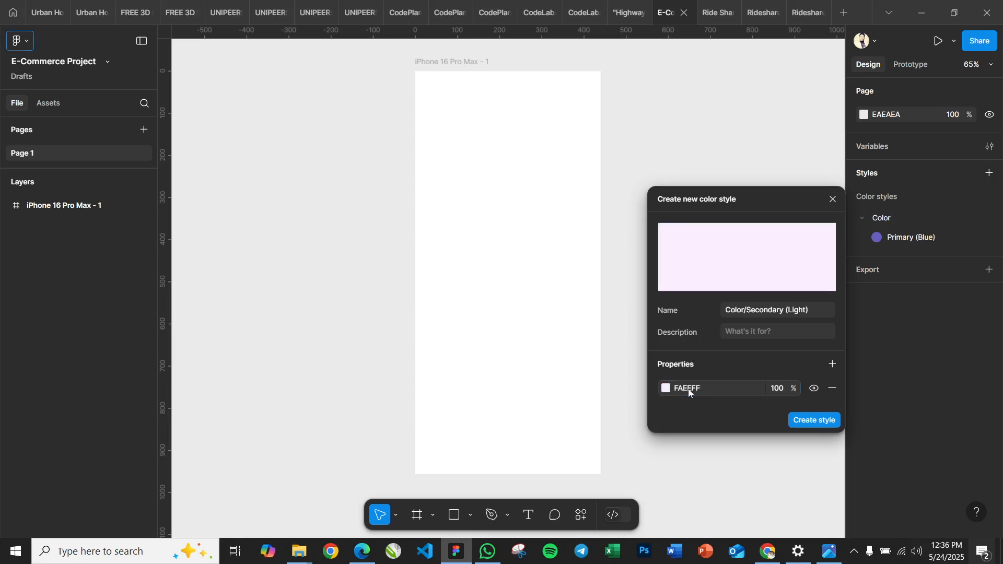
click(813, 421)
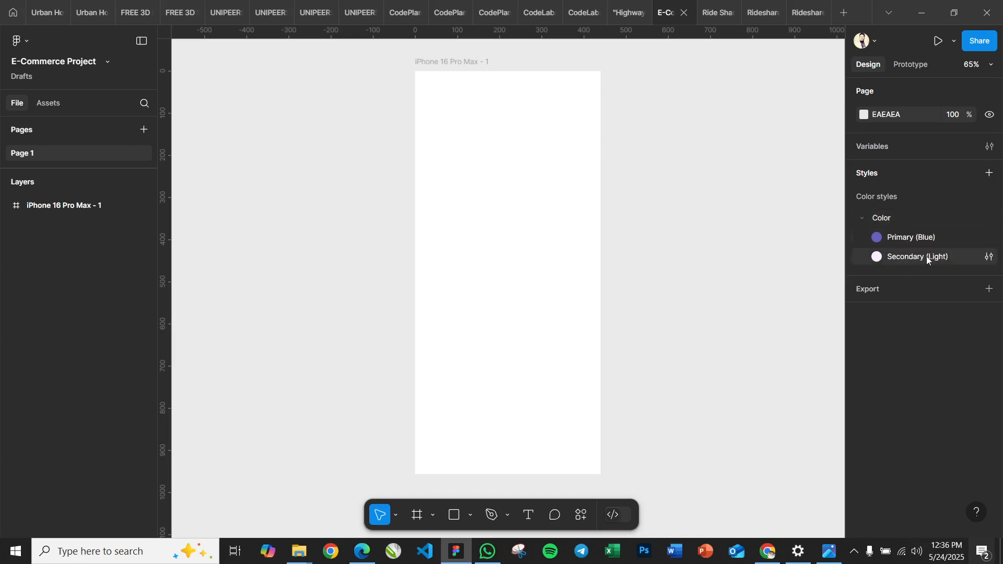
Create a third style in the Color folder named Color/Tertiary (Green) with the hex color E9762B
click(990, 219)
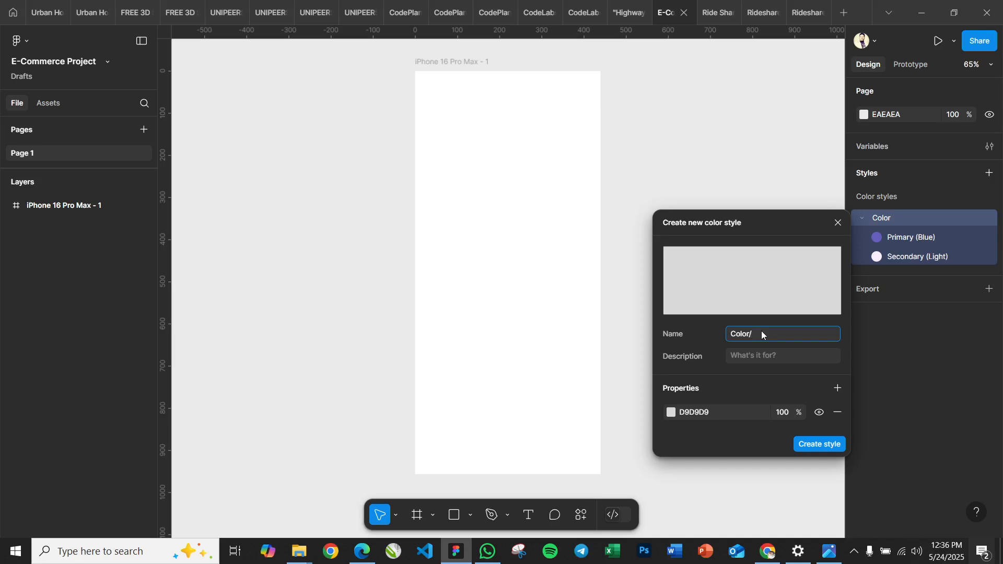
text(Tertiary)
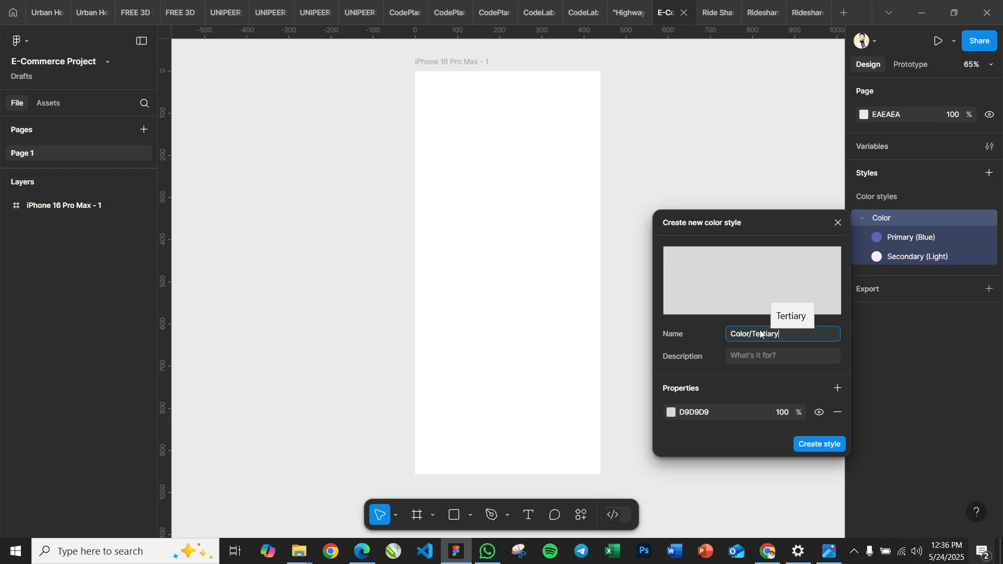
text( (Green))
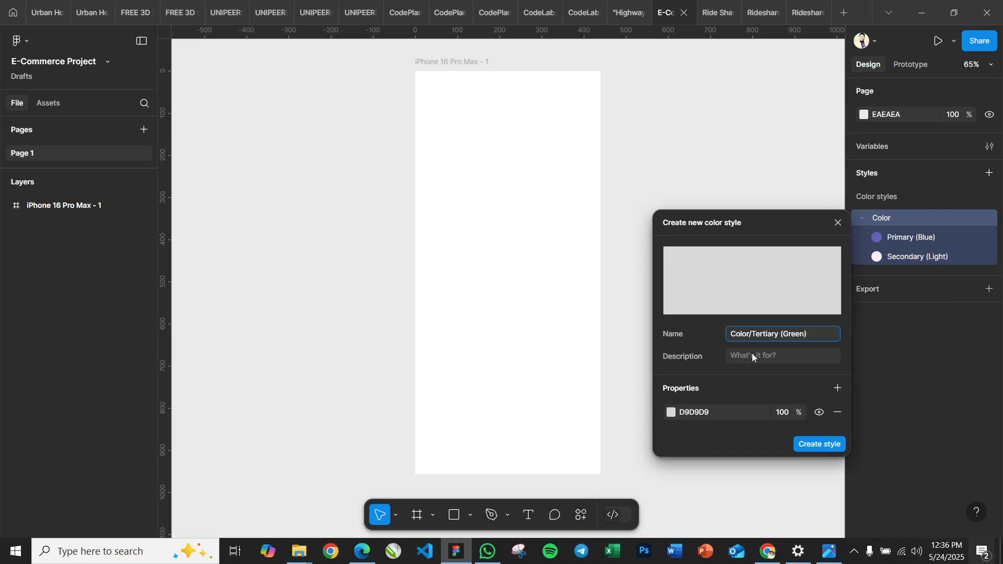
click(699, 413)
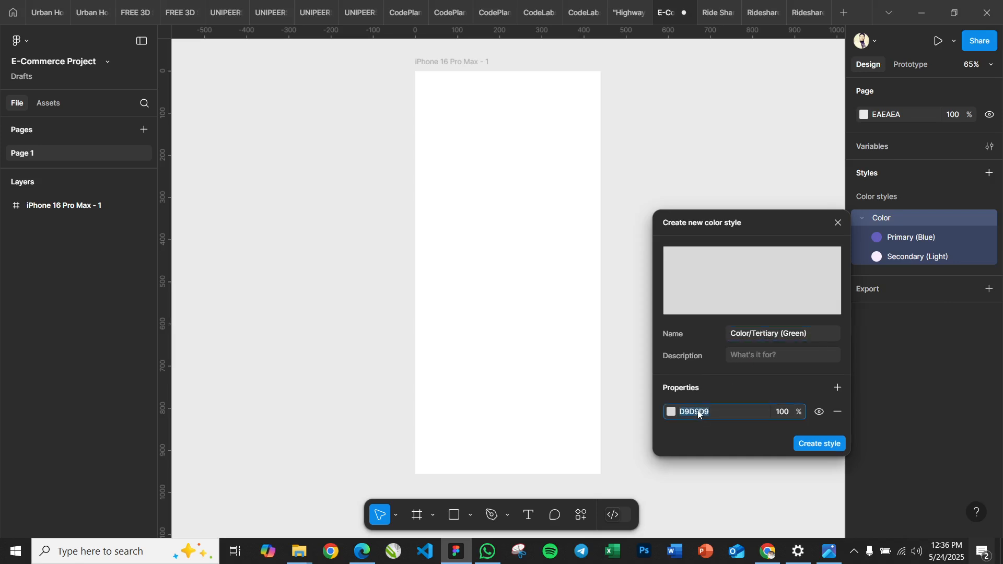
text(E9762B)
key(Return)
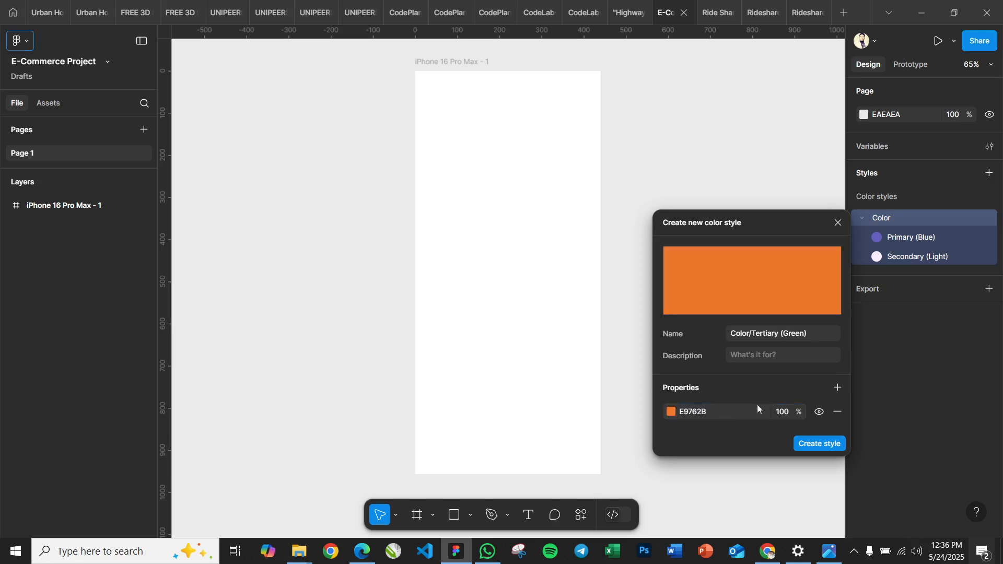
click(828, 444)
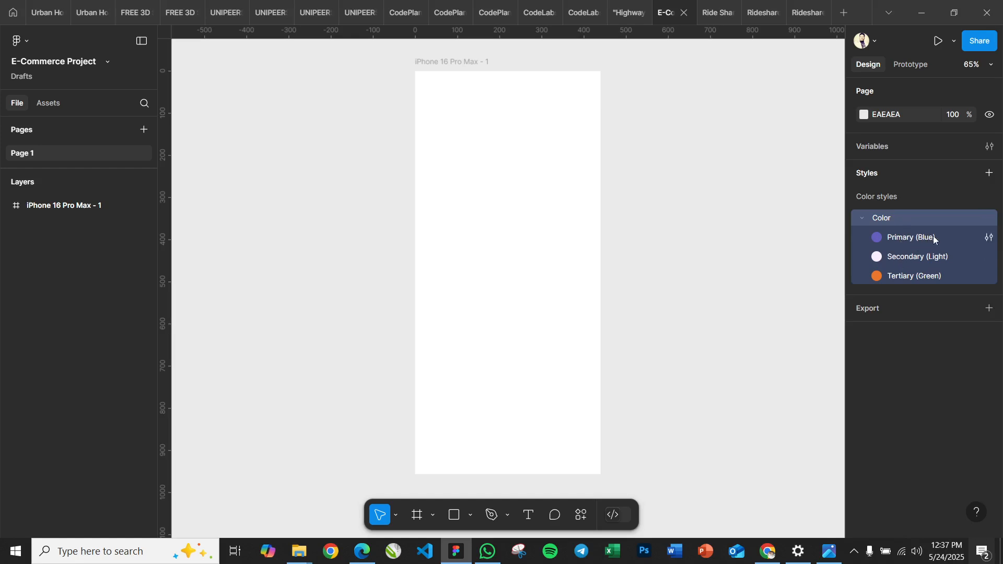
Inspect the Primary (Blue) style's settings and the options available for the Color folder, leaving the folder collapsed
click(989, 238)
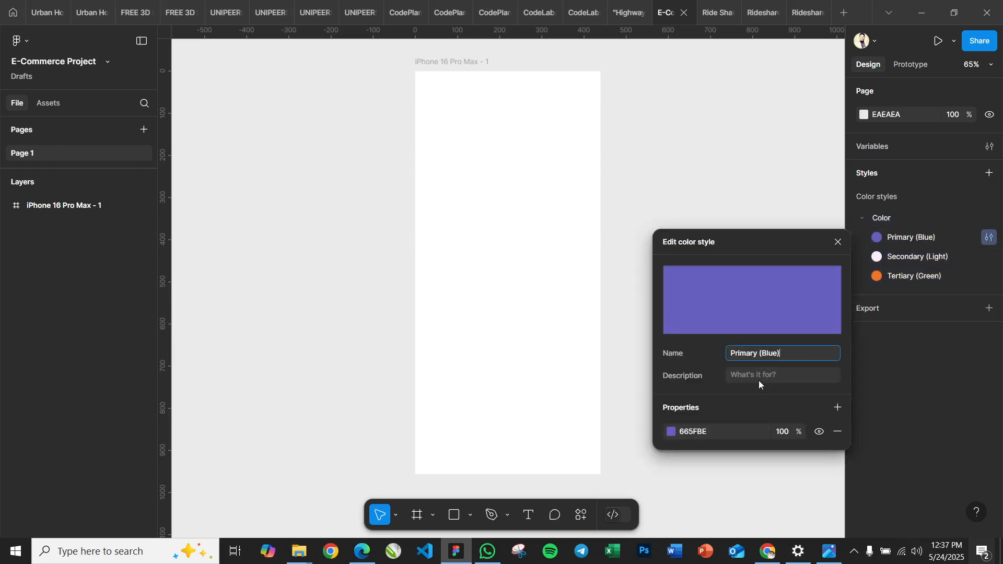
click(760, 216)
click(881, 219)
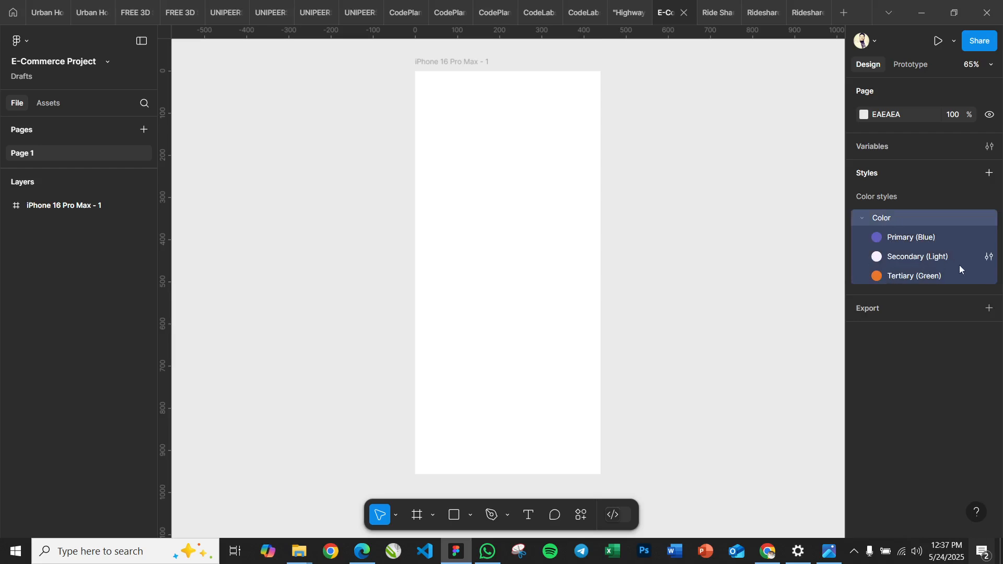
click(865, 218)
right_click(876, 221)
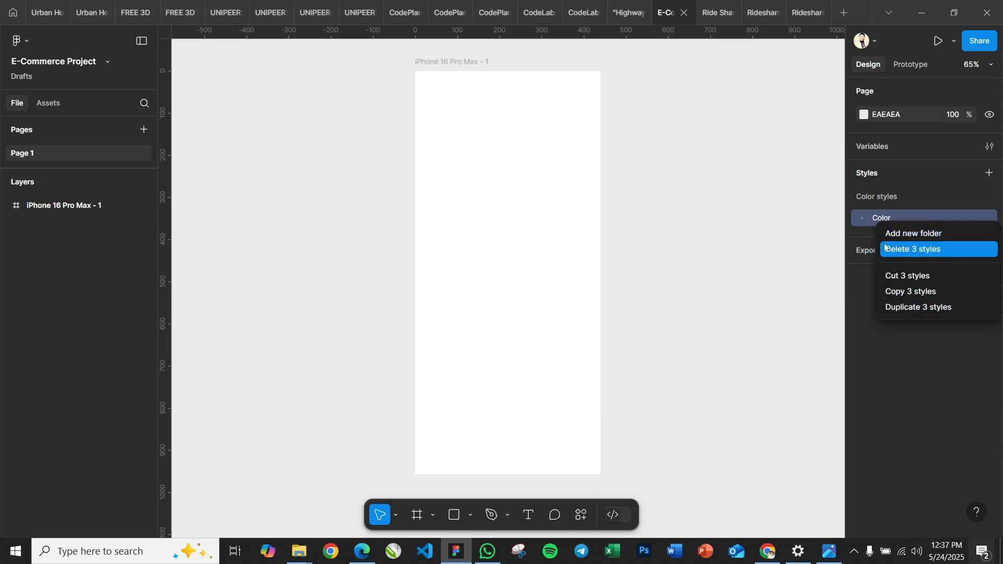
click(764, 239)
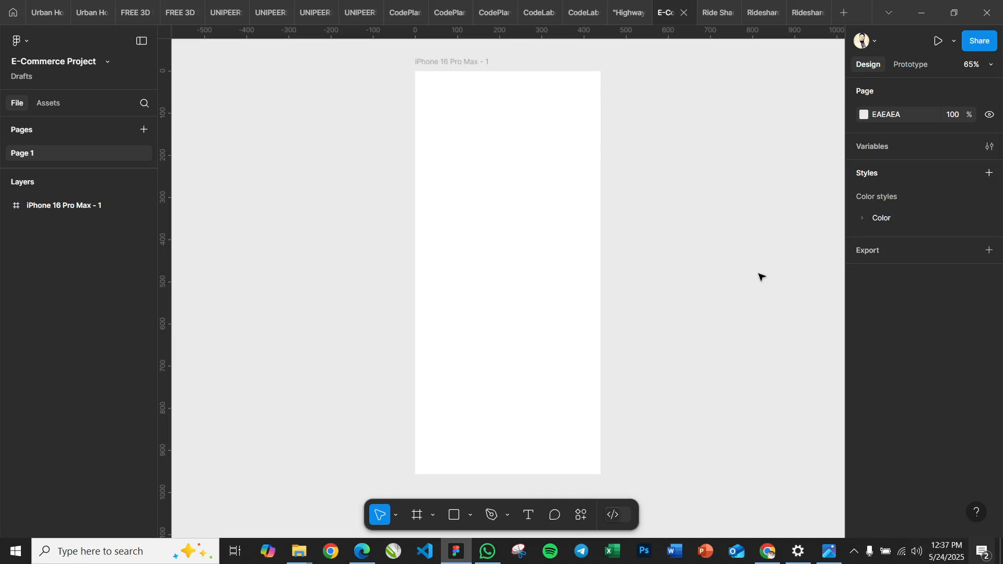
key(t)
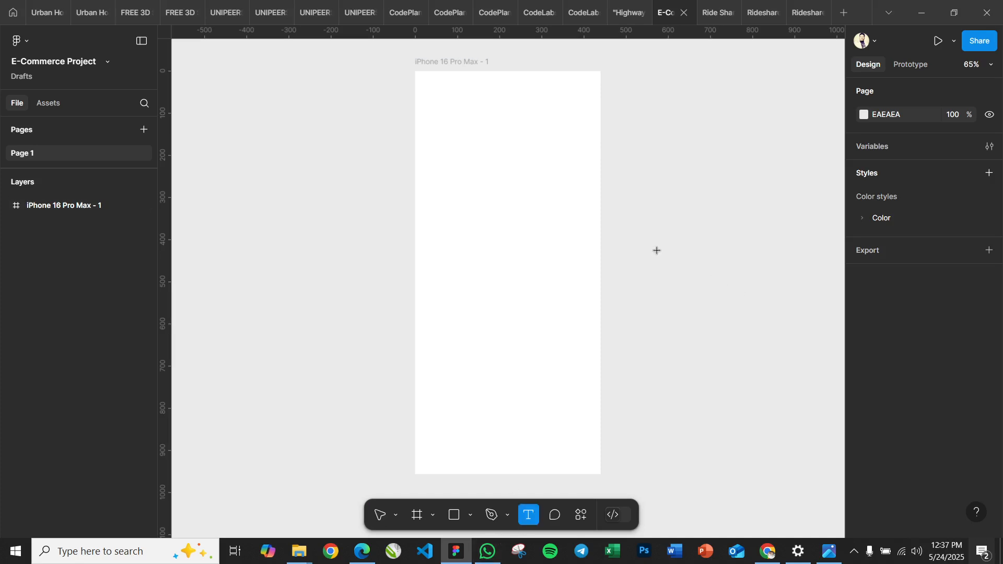
click(657, 252)
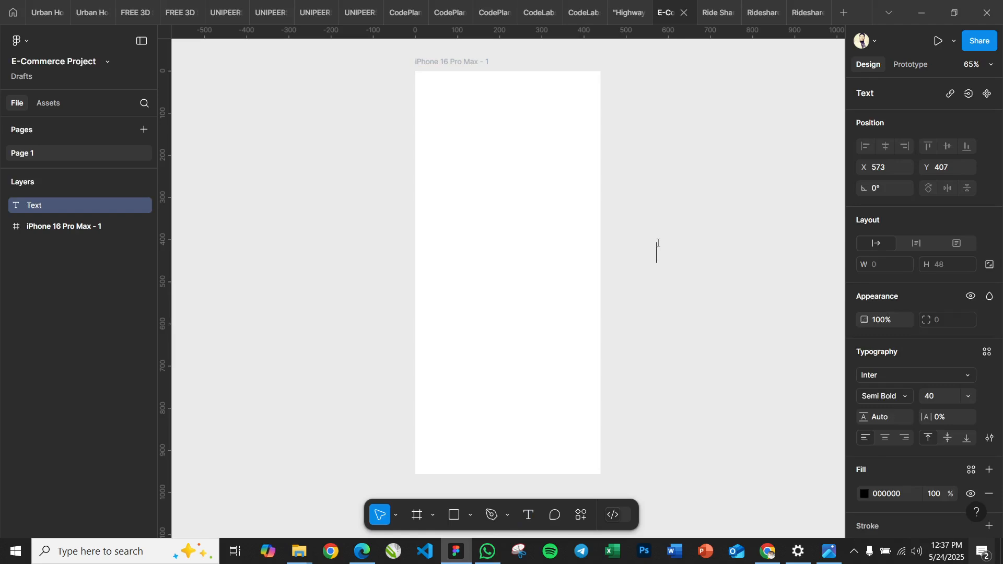
click(760, 382)
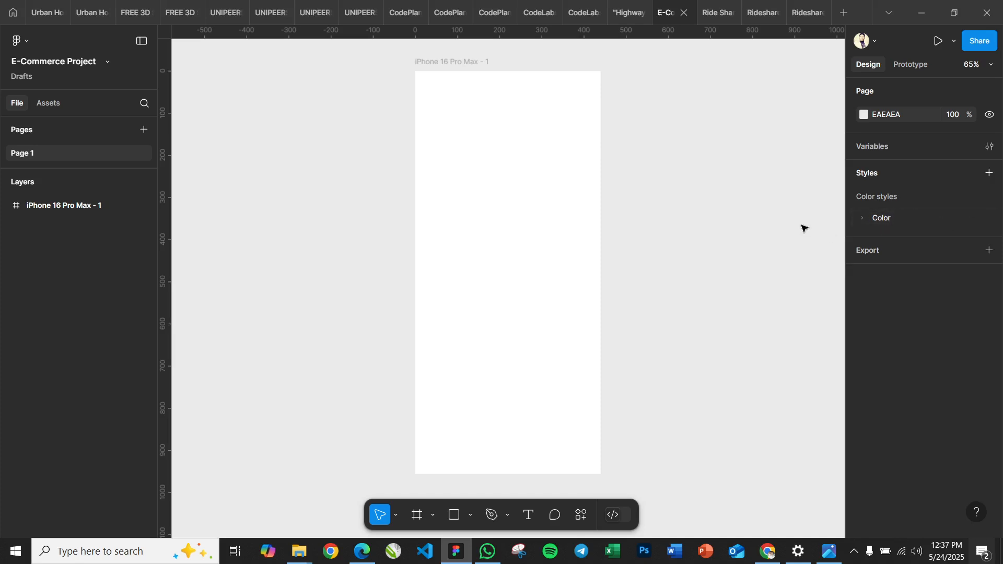
Start a new color style and name it Universal/White
click(990, 174)
click(883, 213)
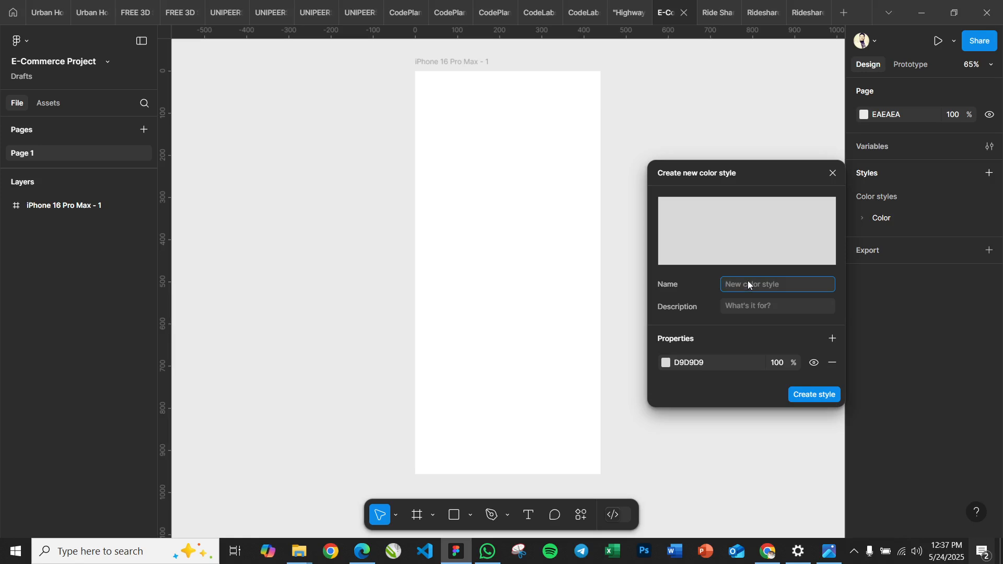
text(Uni)
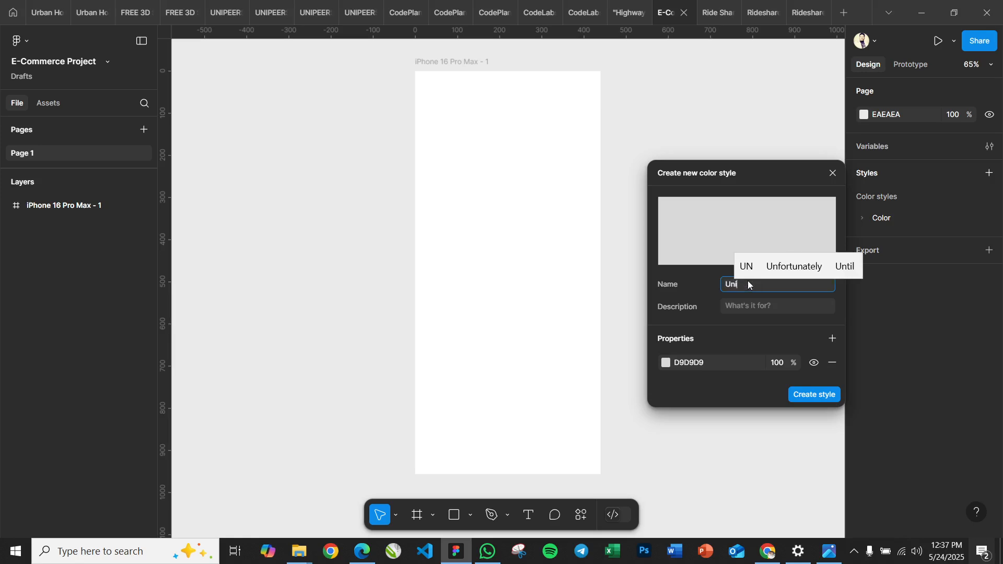
text(versal)
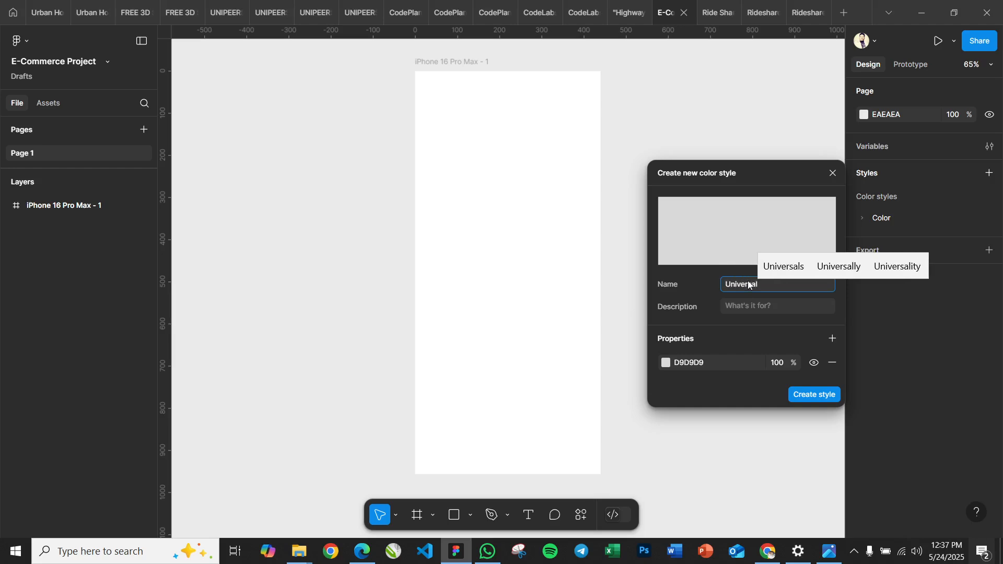
text( Colors)
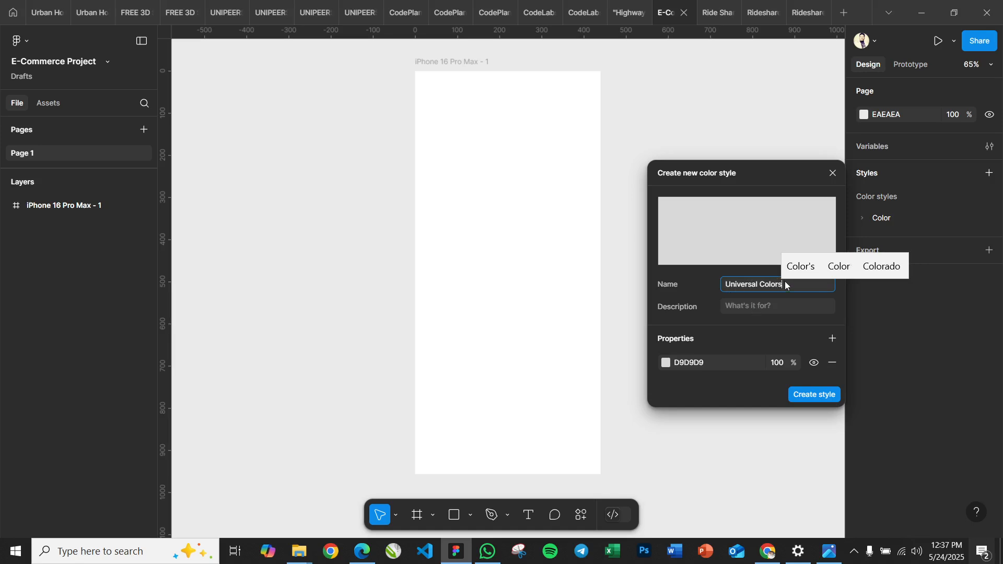
key(BackSpace)
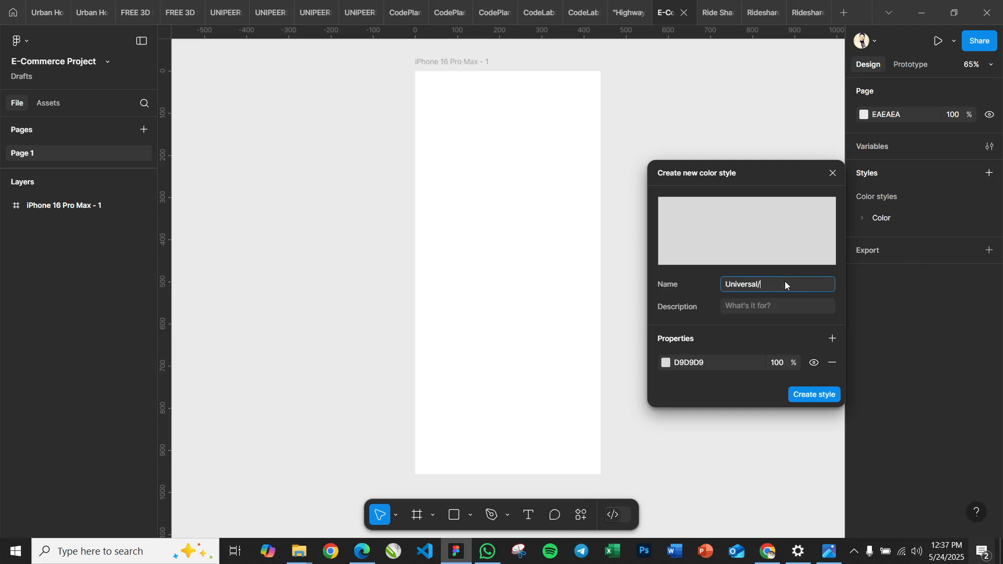
text(White)
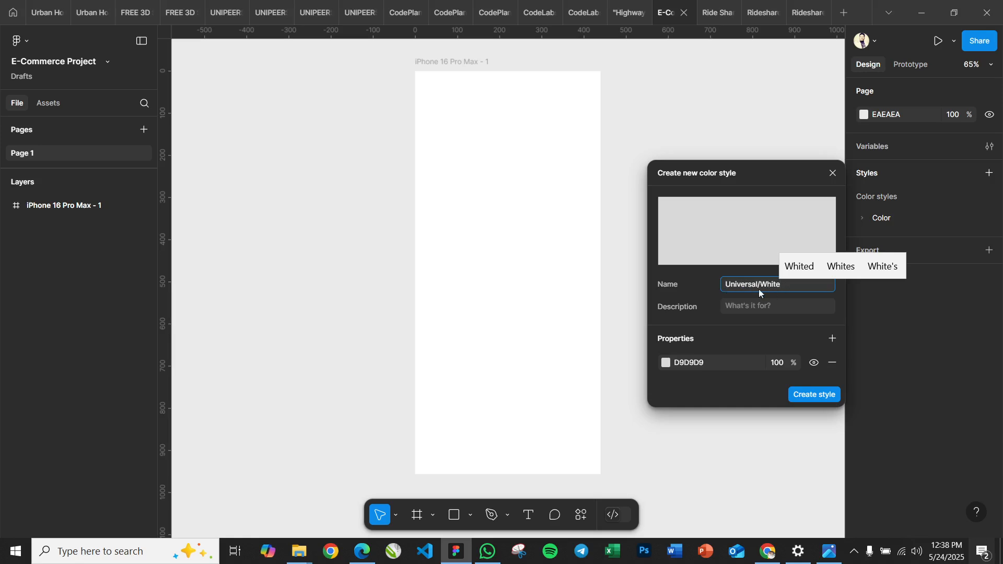
Set the Universal/White style's color to FFFFFF and create the style
click(667, 363)
click(559, 301)
click(502, 267)
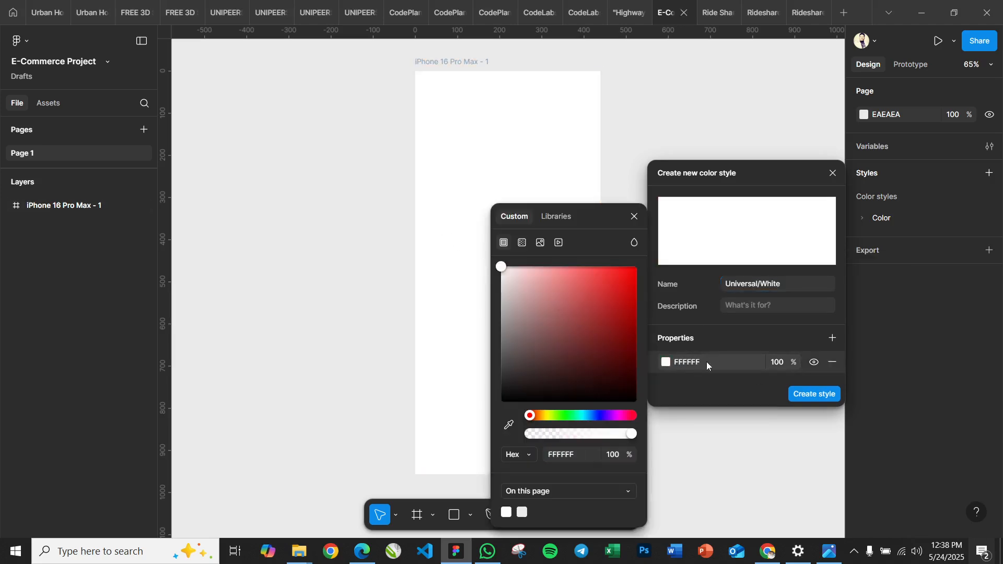
click(814, 395)
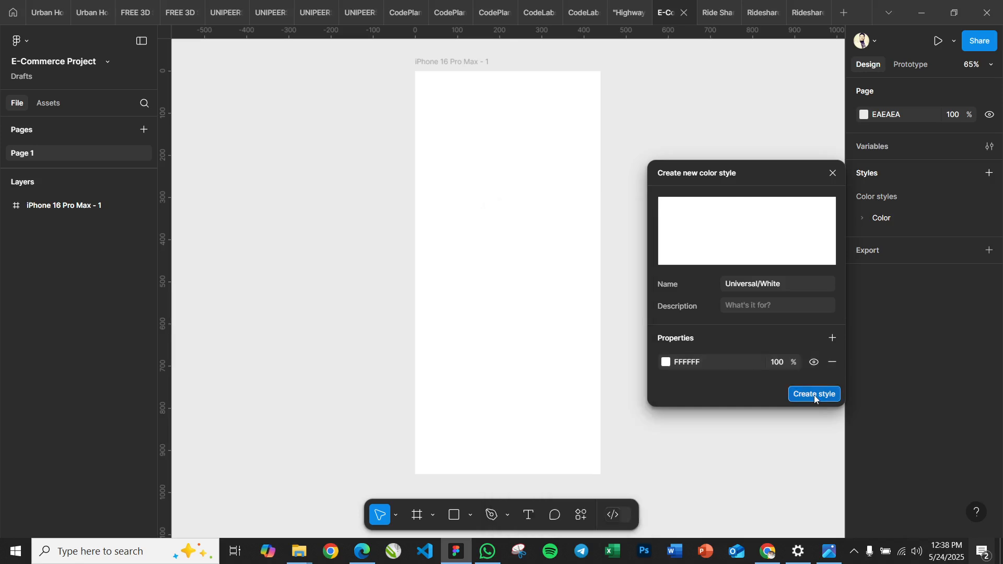
click(814, 395)
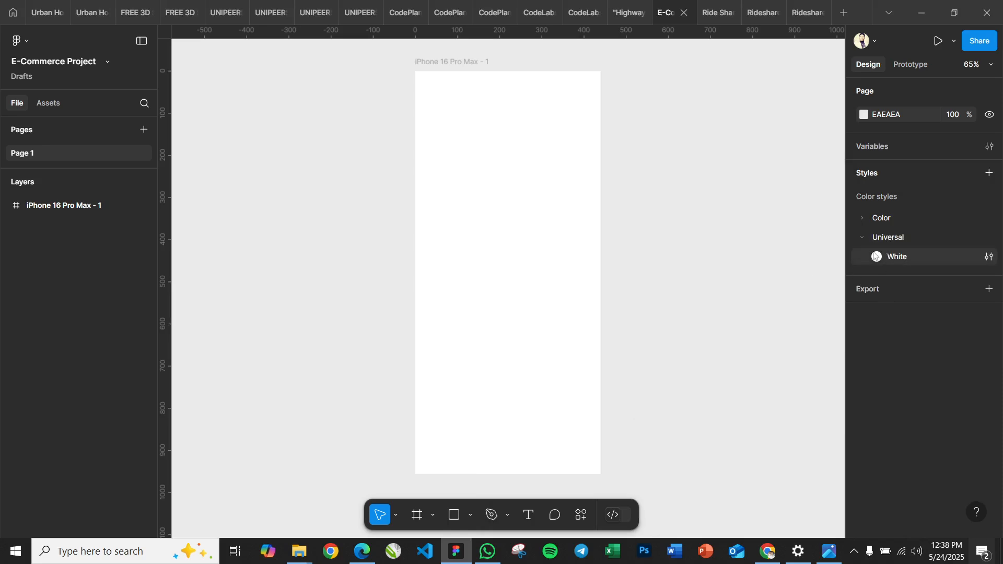
Create a second color style in the Universal folder named Universal/Black with the hex color 000000
click(983, 244)
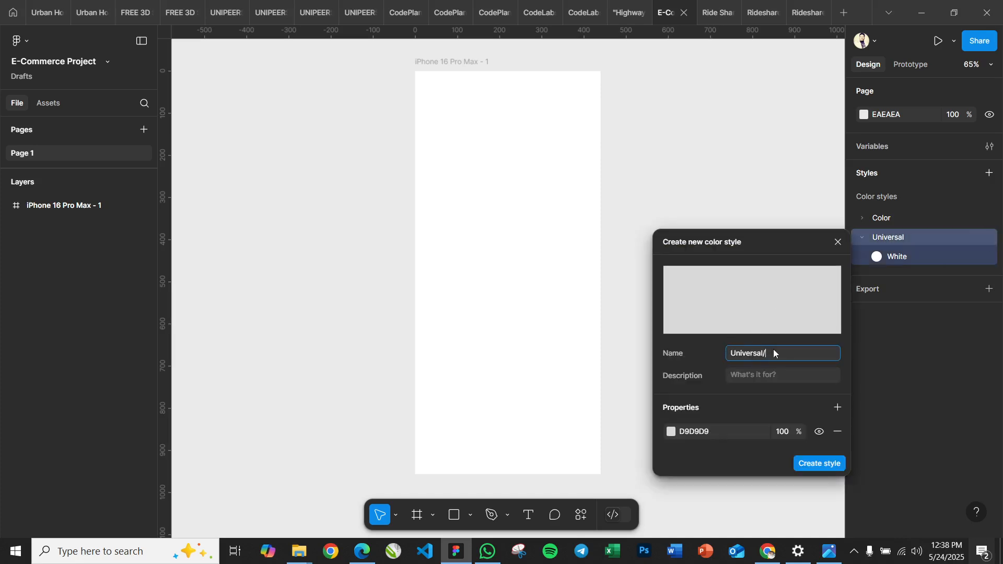
text(Black)
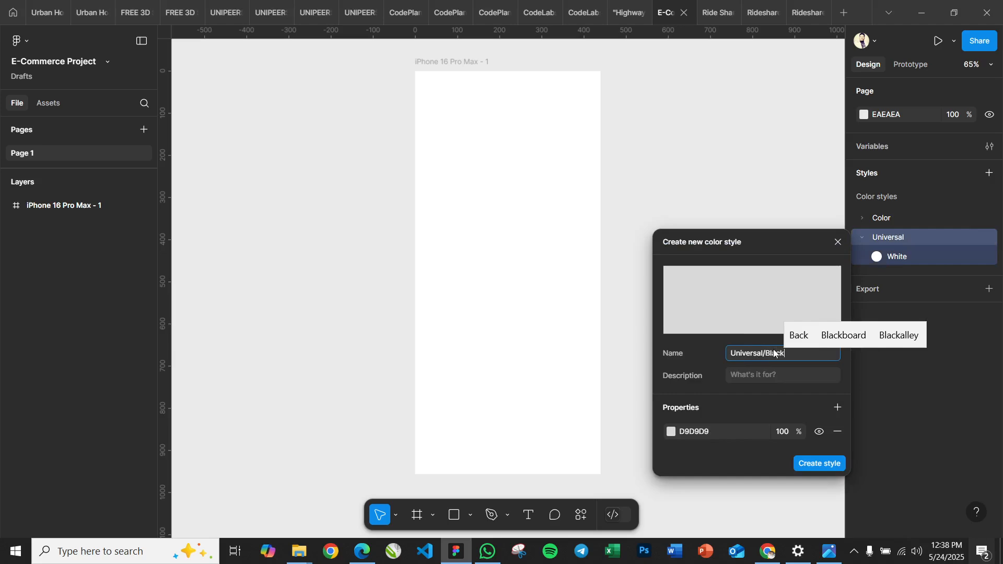
click(691, 433)
text(000000)
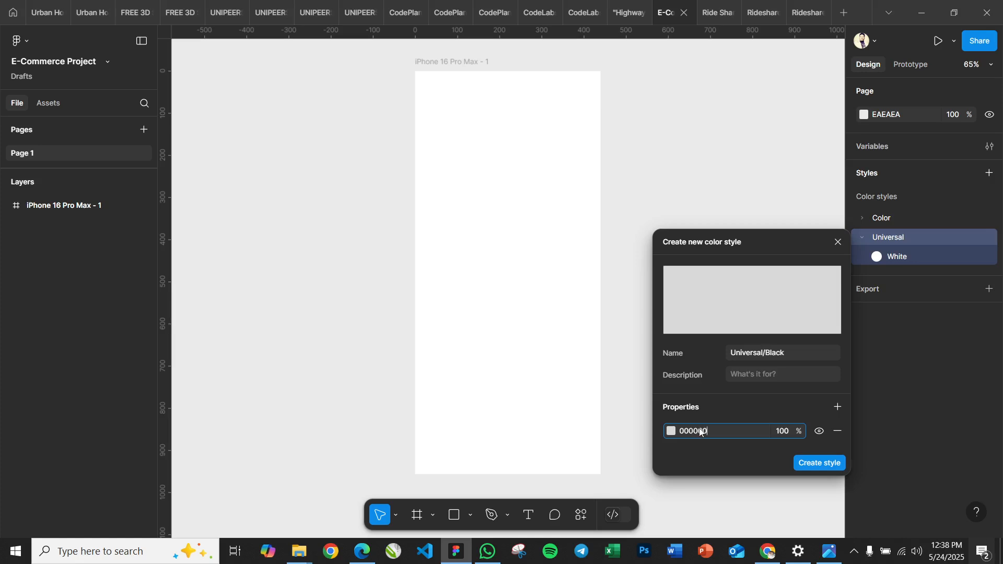
key(Return)
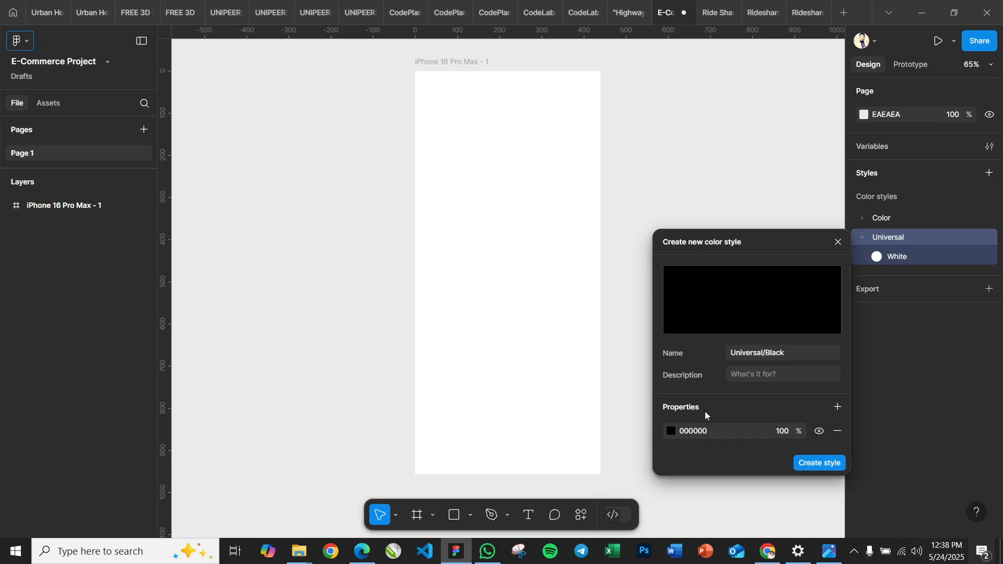
click(810, 463)
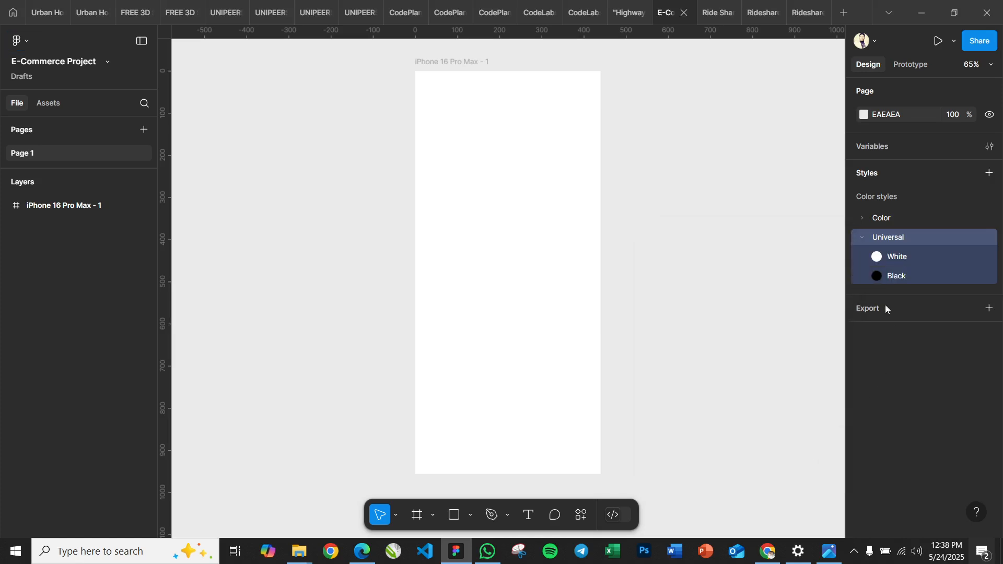
Collapse the Universal folder and review the styles in the Color folder, leaving both folders collapsed
click(863, 237)
click(864, 217)
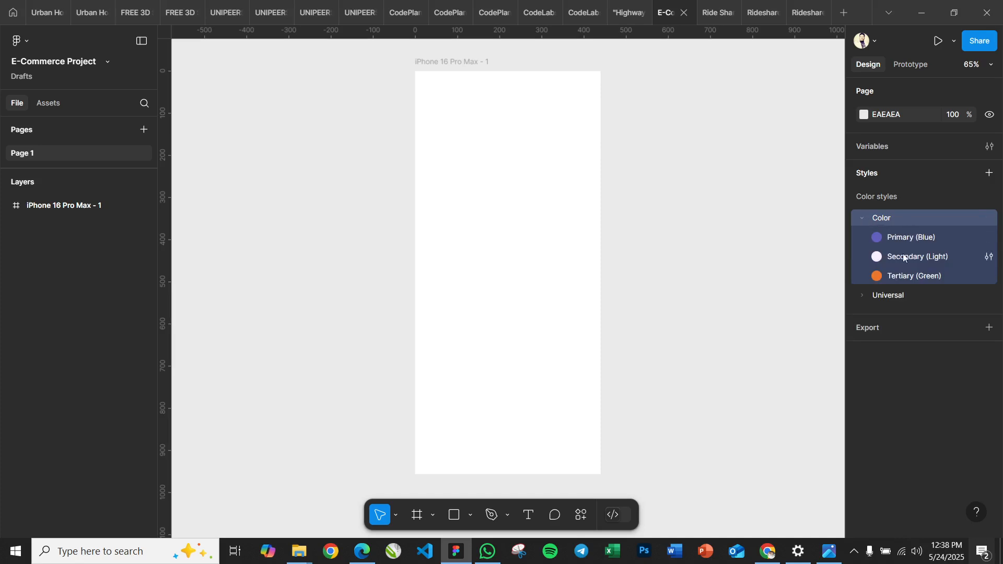
click(863, 218)
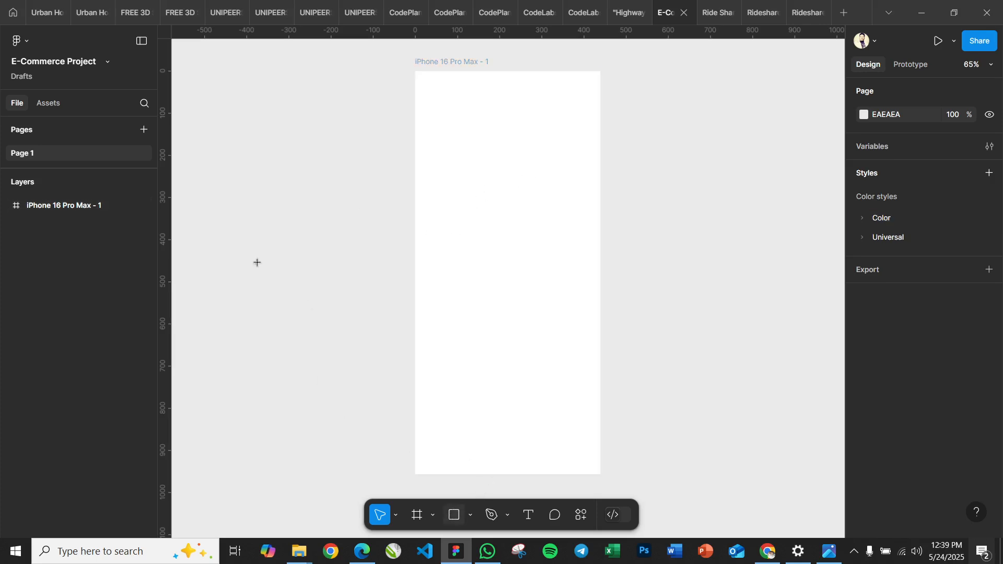
Draw a rectangle about 423 × 286 beside the iPhone frame and fill it with the Color/Primary (Blue) style
key(r)
mouse_move(203, 133)
mouse_down()
mouse_move(348, 208)
mouse_move(382, 254)
mouse_up()
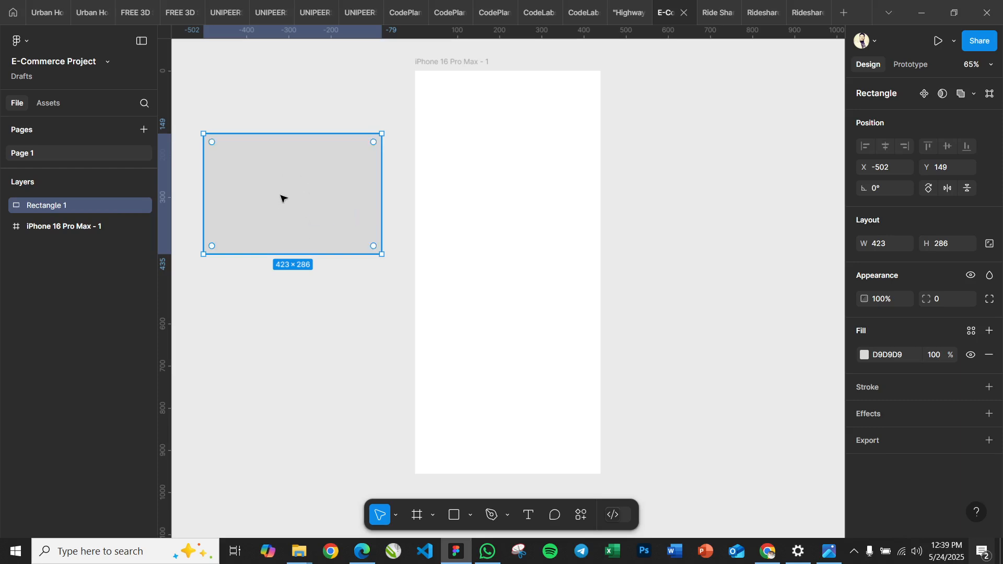
click(865, 355)
click(864, 355)
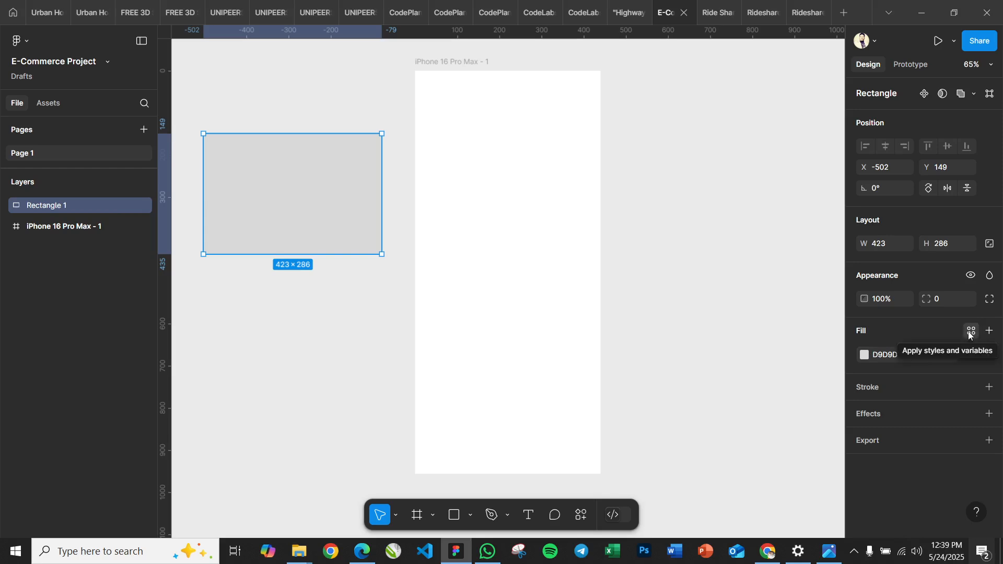
click(970, 334)
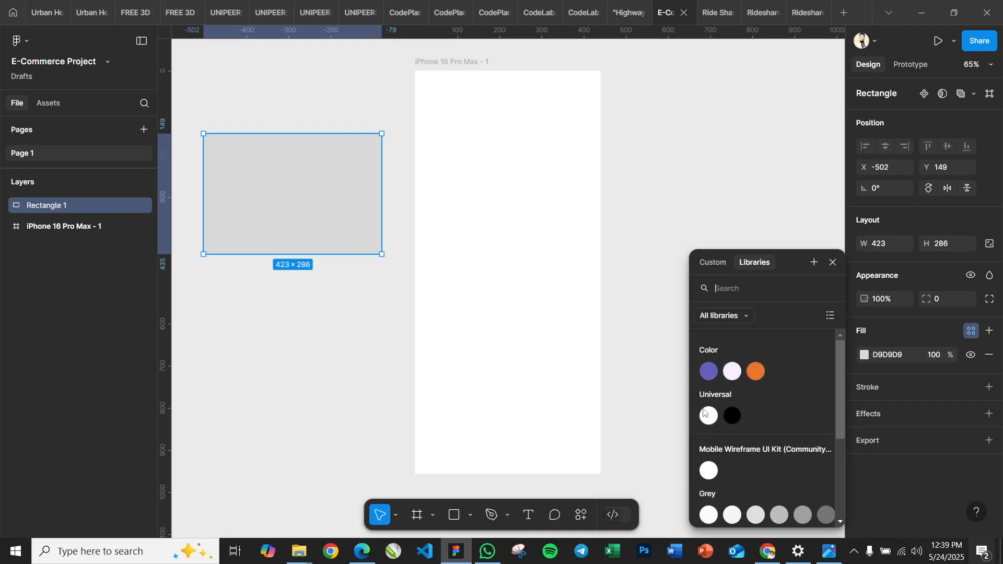
click(705, 371)
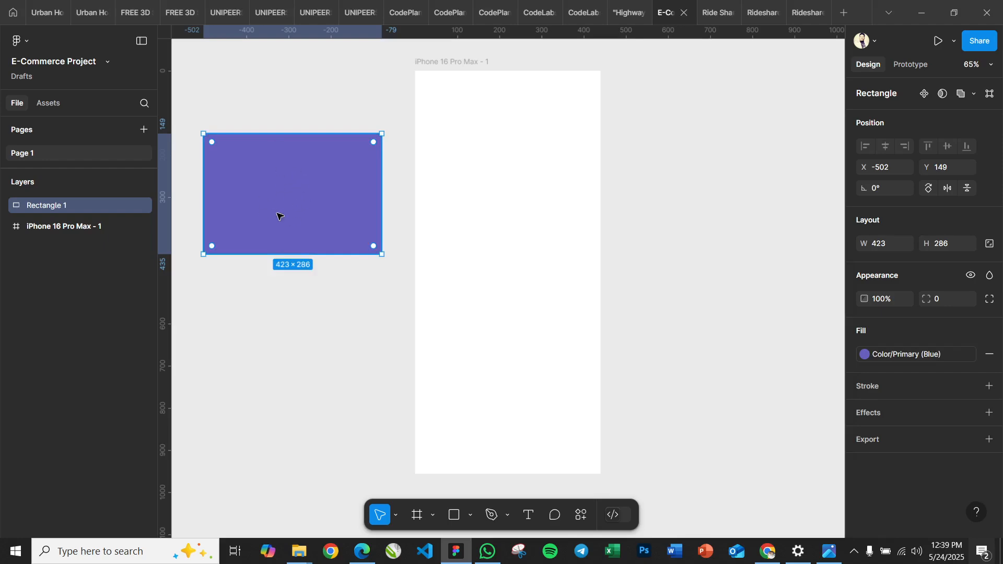
Move the rectangle to about X -533, Y 55 and change its fill to the Color/Secondary (Light) style
drag(286, 208, 296, 170)
click(892, 355)
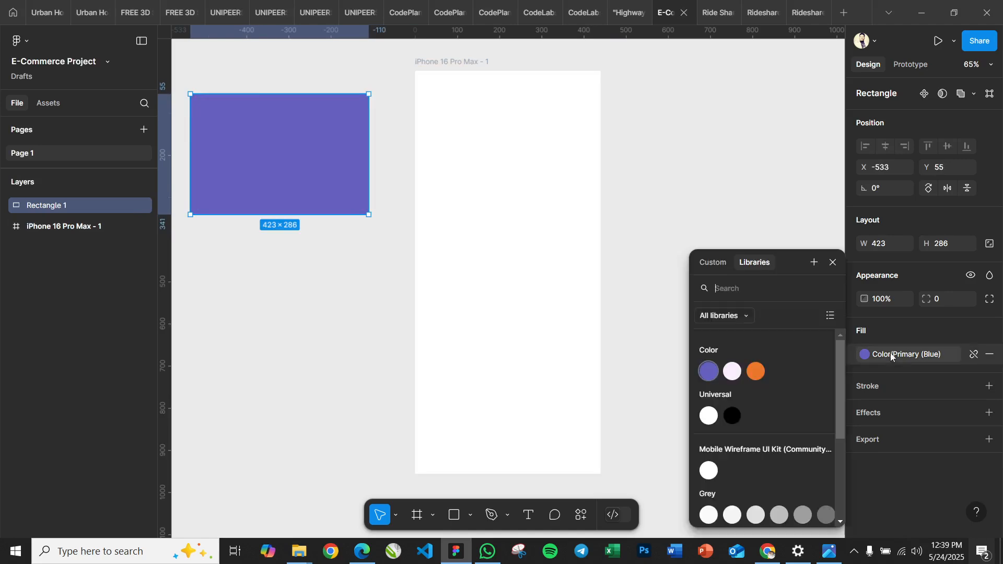
click(732, 371)
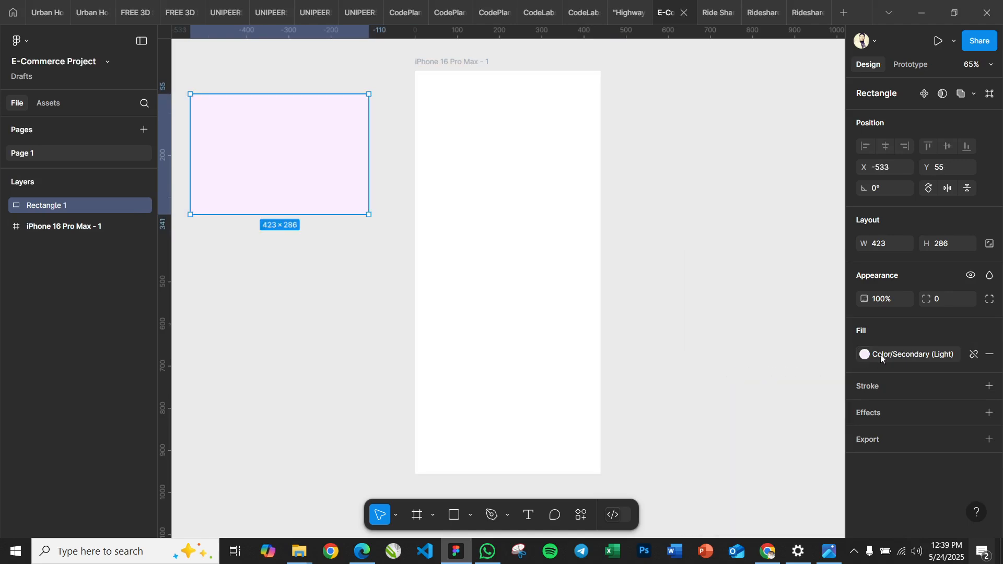
Change the standalone rectangle's fill to the Color/Tertiary (Green) style
click(876, 356)
click(754, 371)
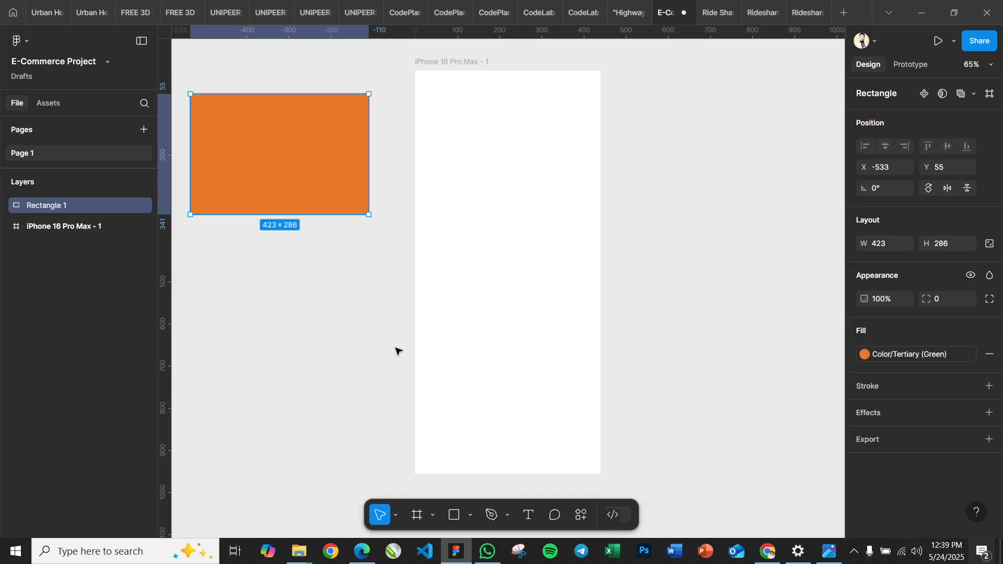
key(Escape)
click(278, 178)
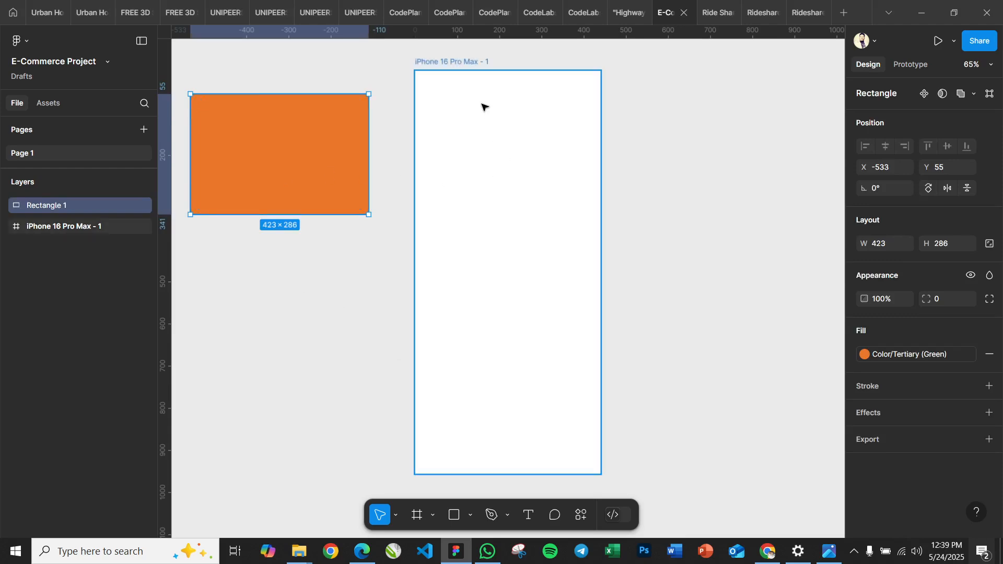
Fill the iPhone 16 Pro Max frame with the Color/Primary (Blue) style
click(460, 63)
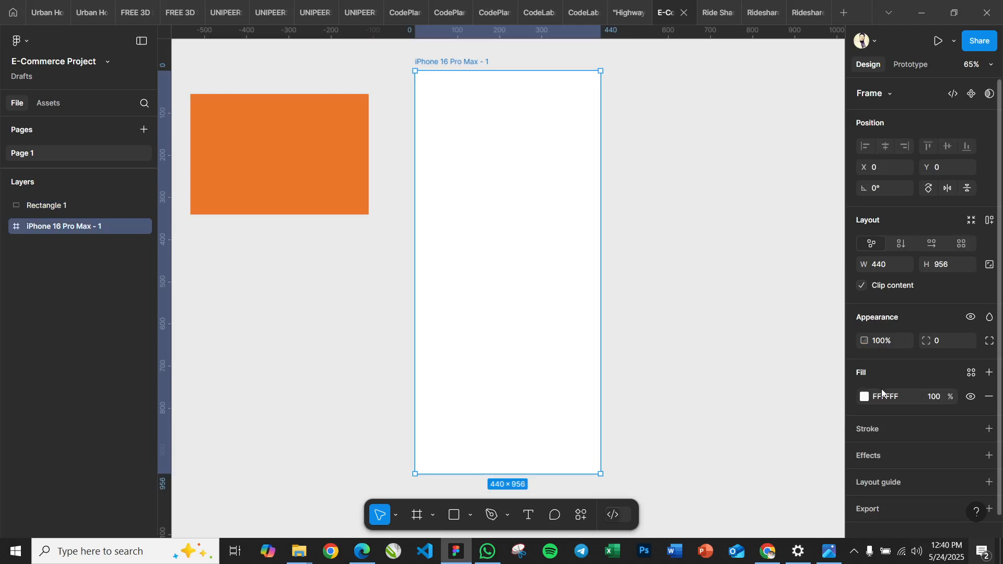
click(968, 371)
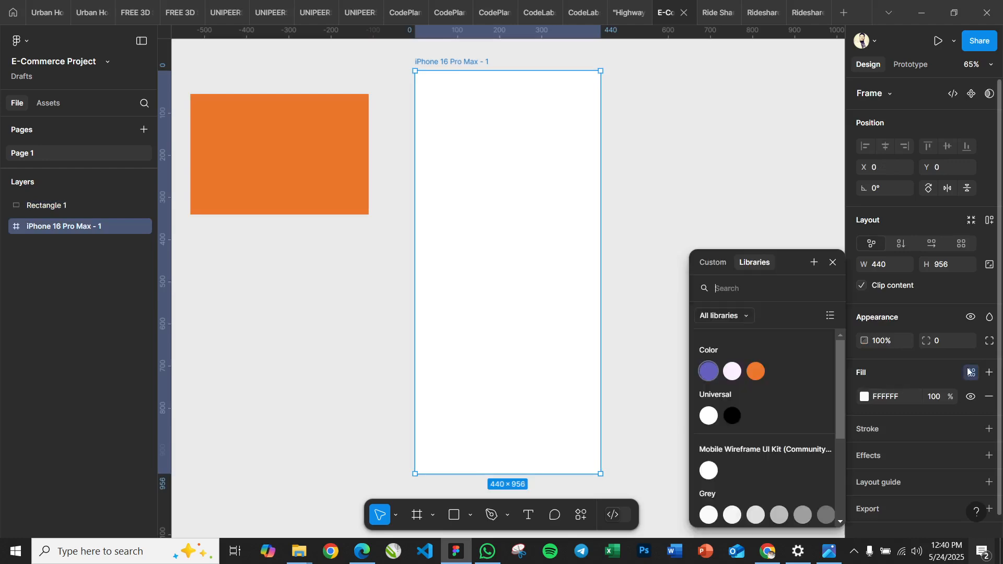
click(710, 372)
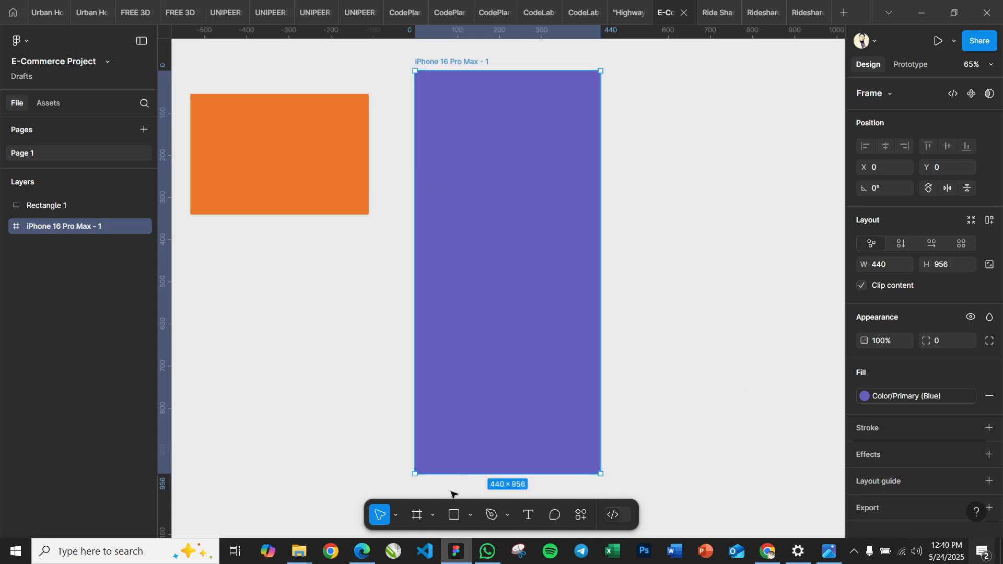
Draw a rectangle in the upper part of the iPhone frame, resize it to about 412 × 300, and center it horizontally
click(455, 516)
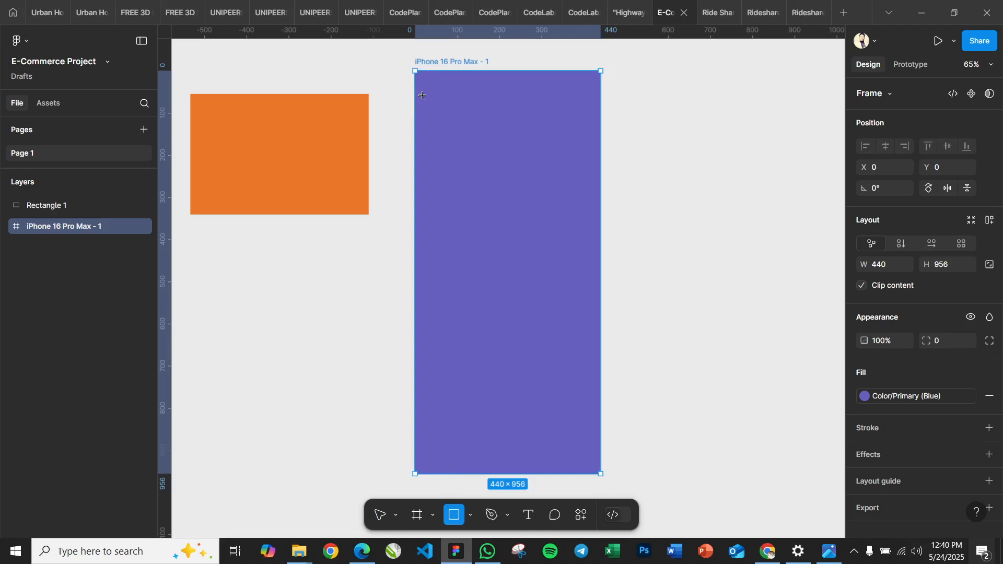
drag(423, 94, 594, 209)
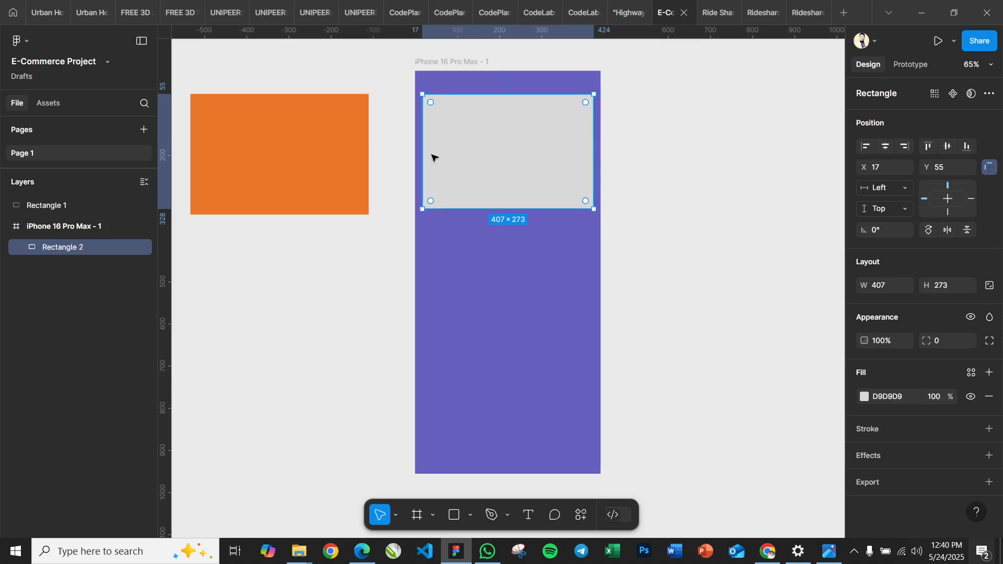
drag(423, 156, 420, 157)
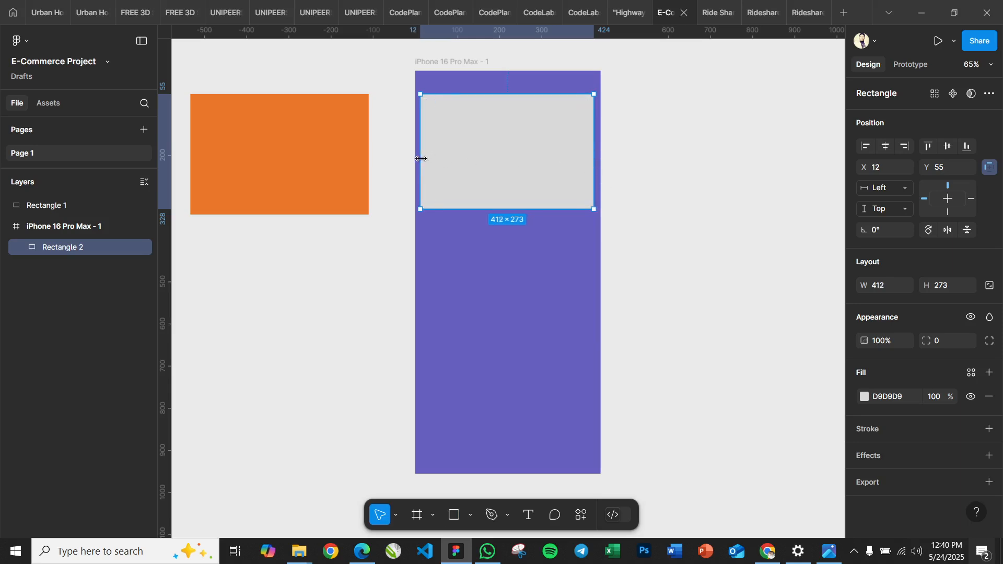
click(886, 146)
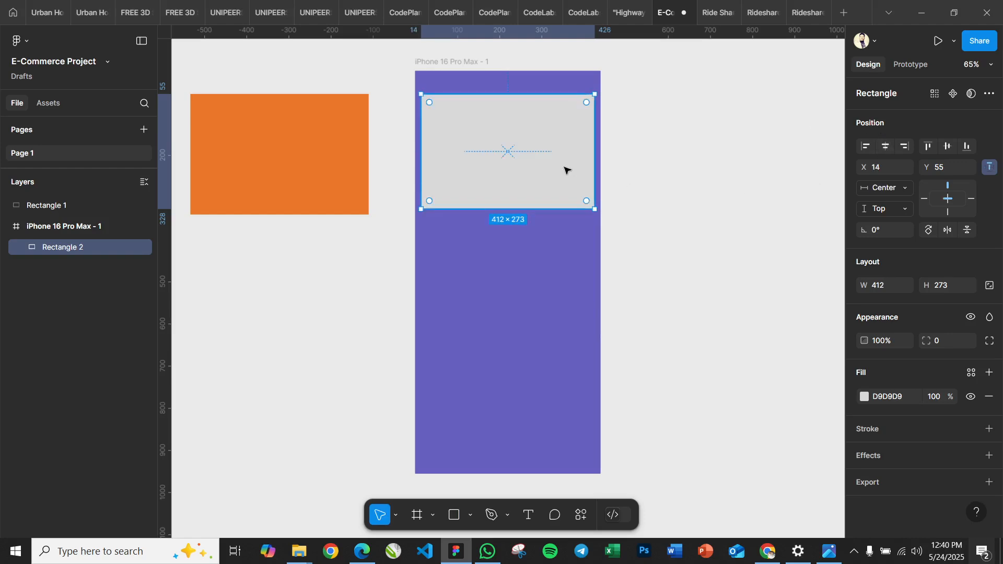
drag(497, 208, 501, 220)
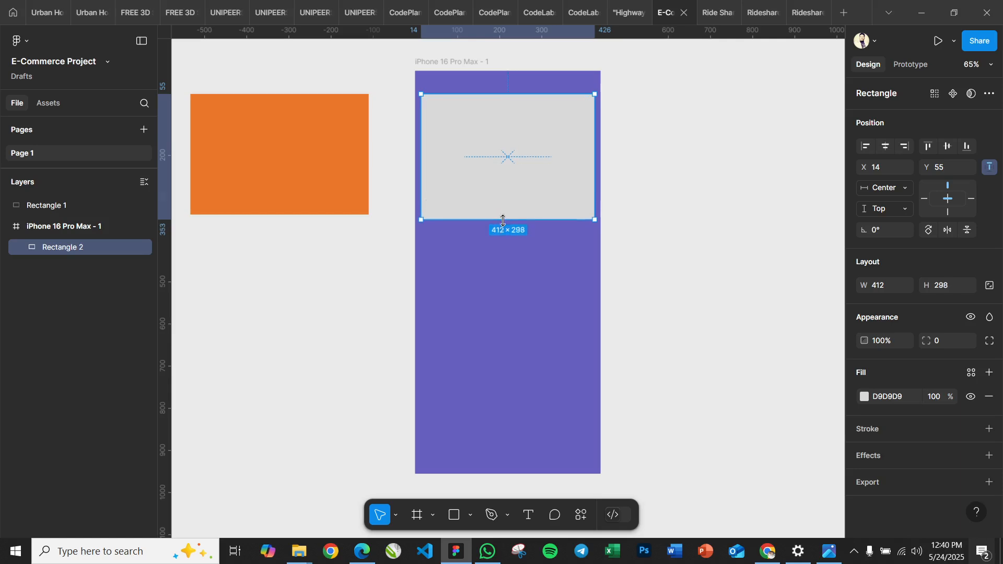
Fill the rectangle inside the iPhone frame with the Color/Secondary (Light) style and set its corner radius to 12
click(968, 371)
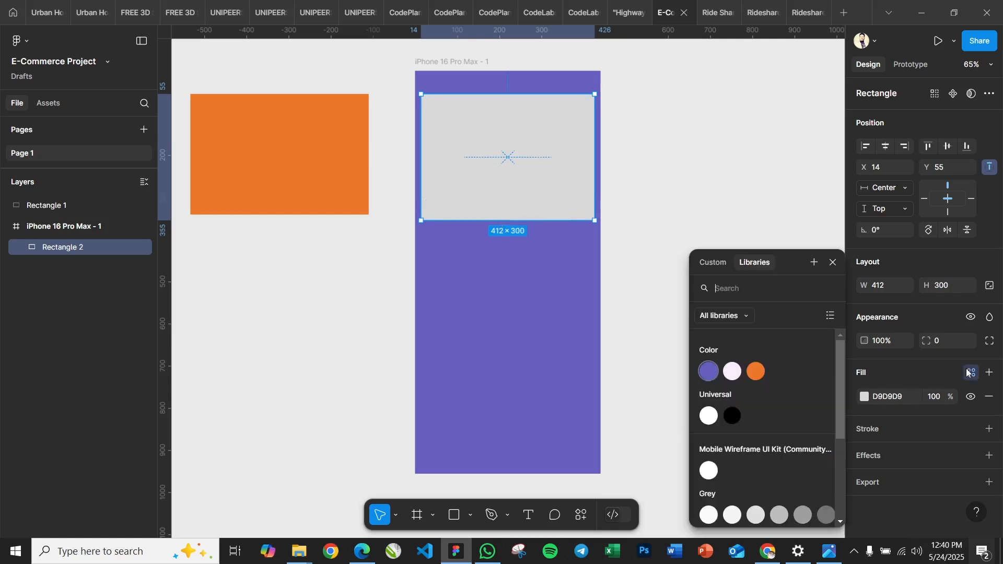
click(733, 372)
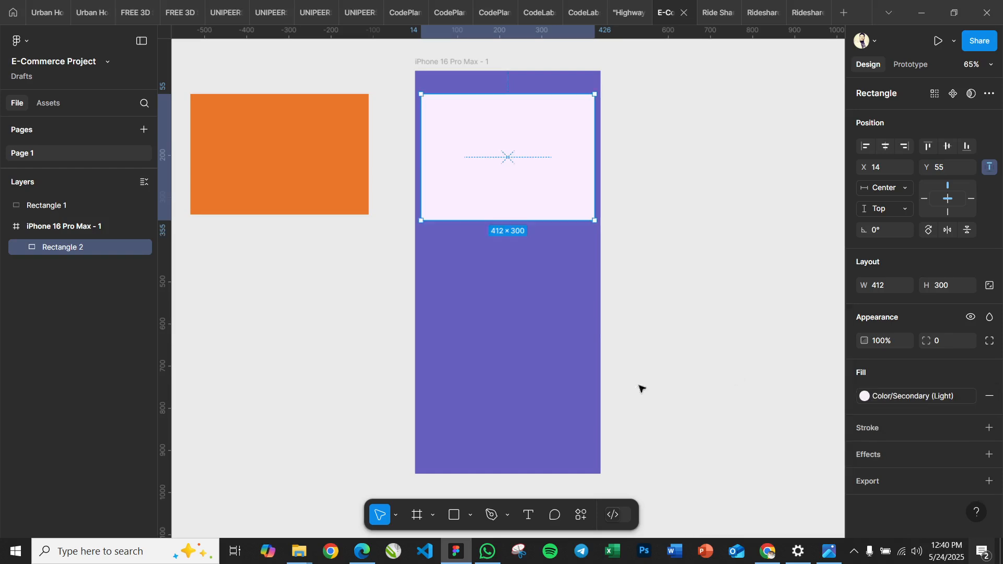
click(327, 387)
click(539, 206)
text(12)
click(676, 273)
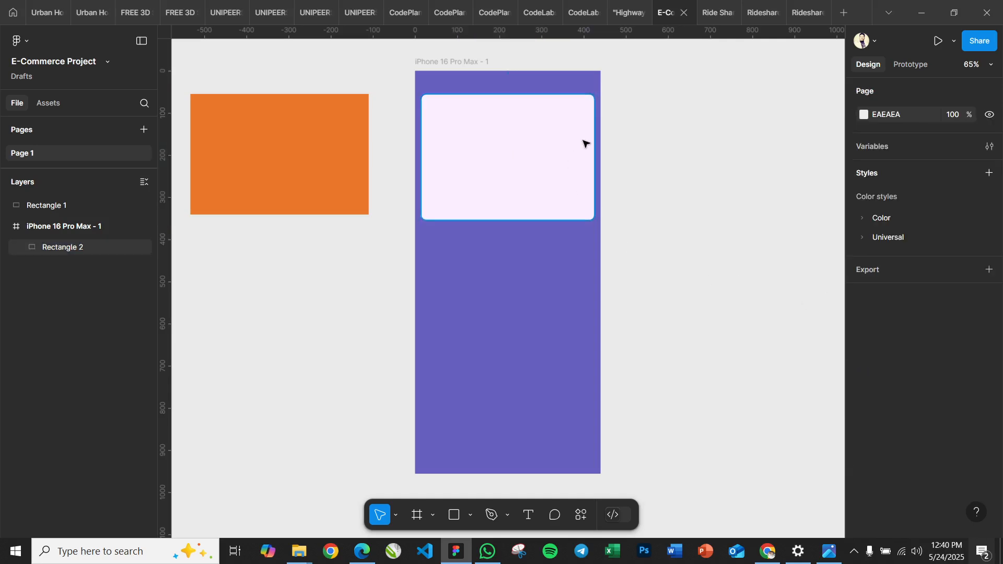
Draw a rectangle below the light one in the iPhone frame, resize it to about 412 × 432, and center it horizontally
click(573, 204)
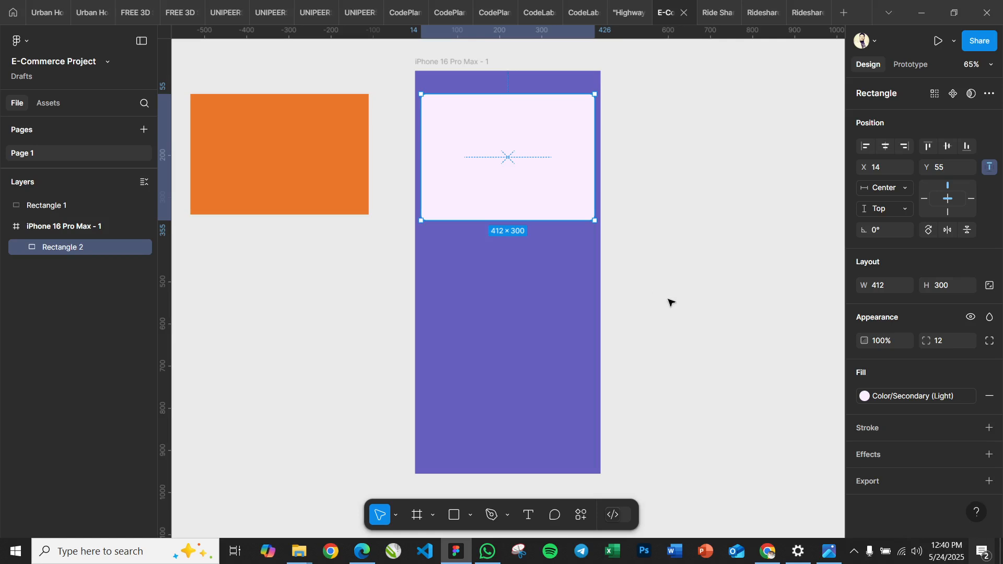
click(484, 285)
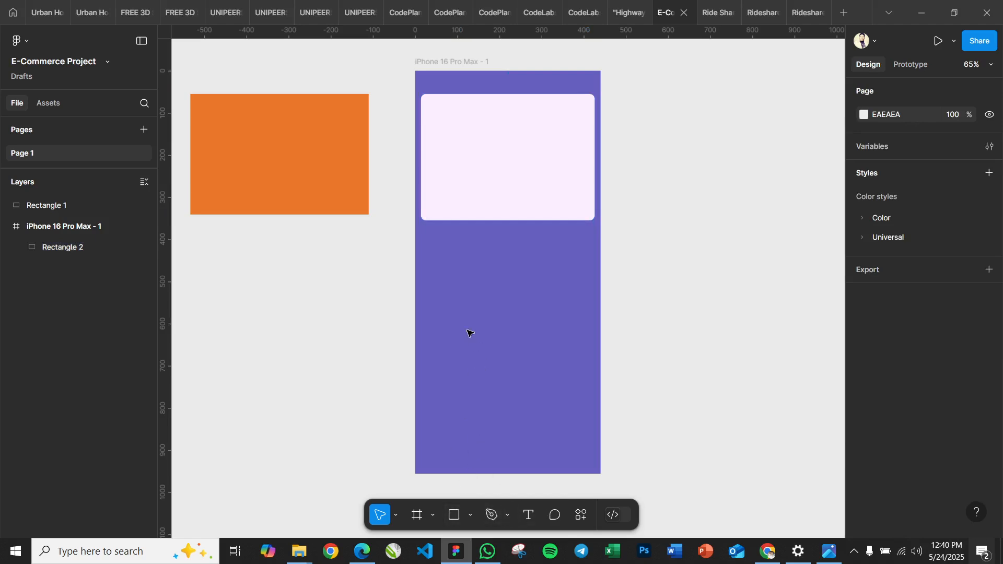
click(455, 517)
drag(424, 236, 595, 417)
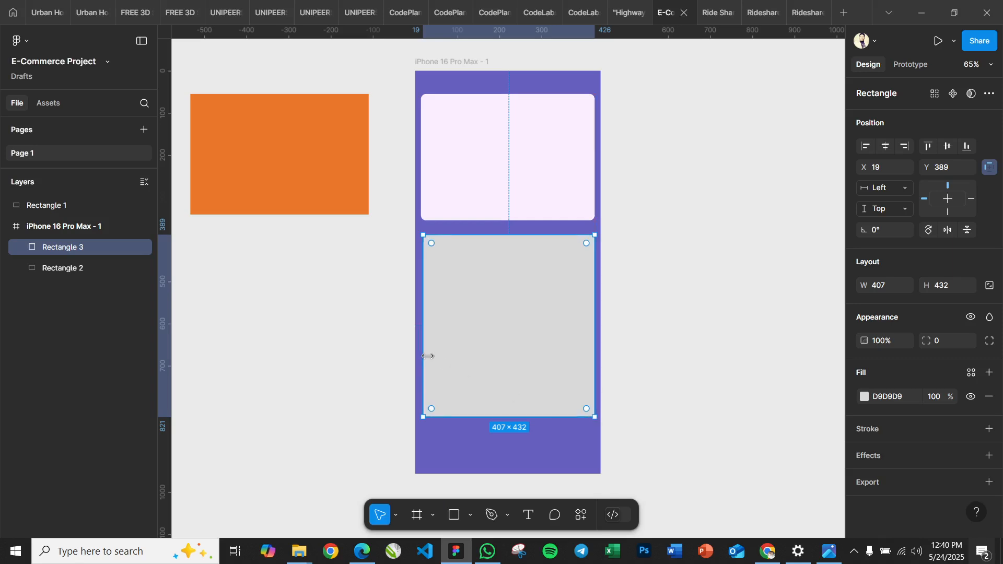
drag(425, 357, 423, 357)
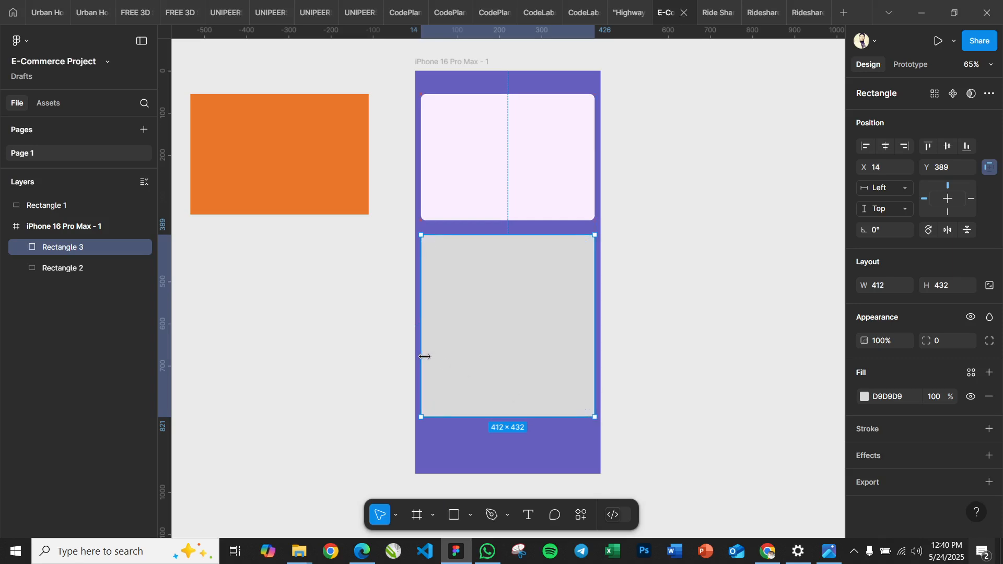
click(886, 147)
Fill the new rectangle with the Color/Secondary (Light) style and set its opacity to 20%
click(889, 397)
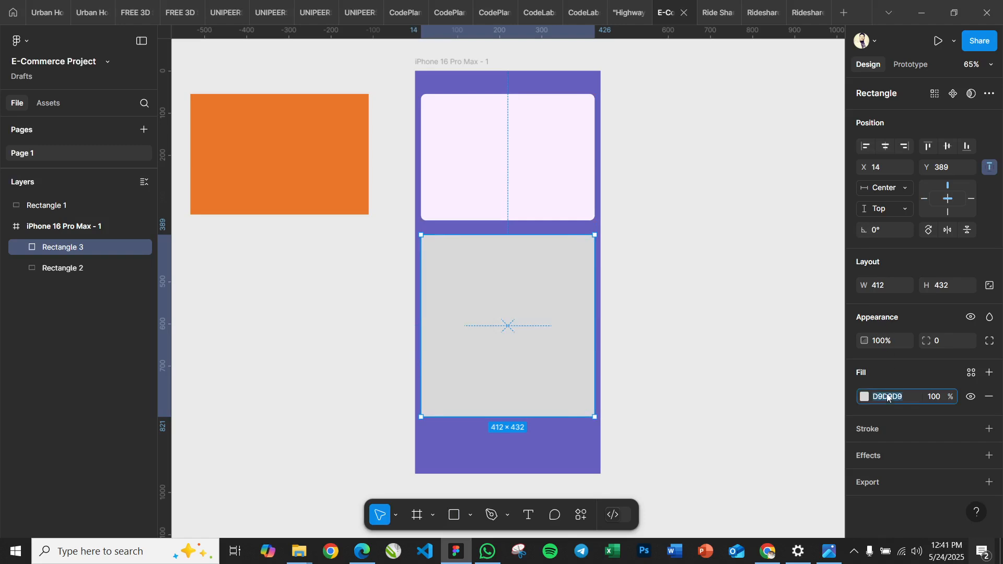
click(972, 373)
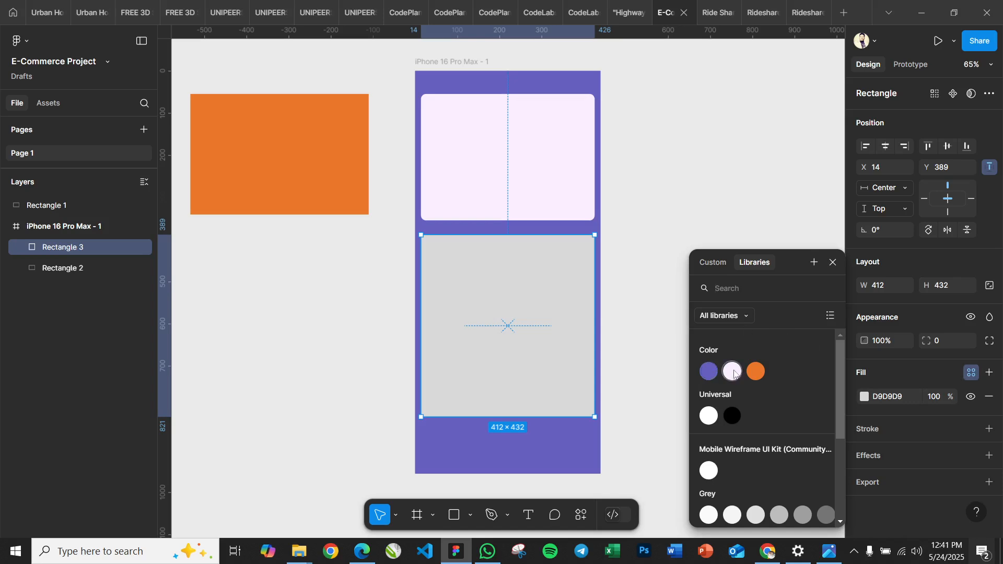
click(732, 372)
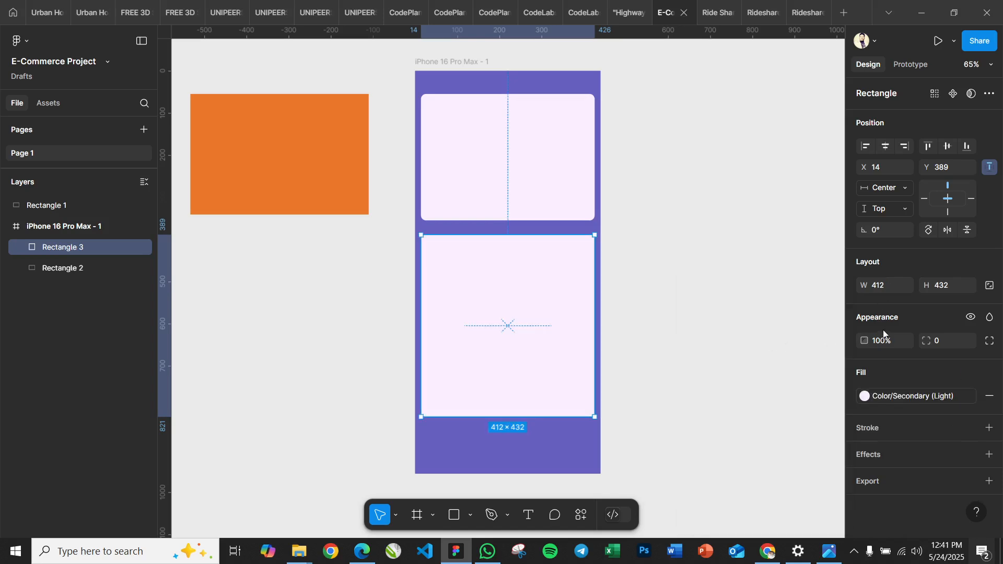
text(20)
key(Return)
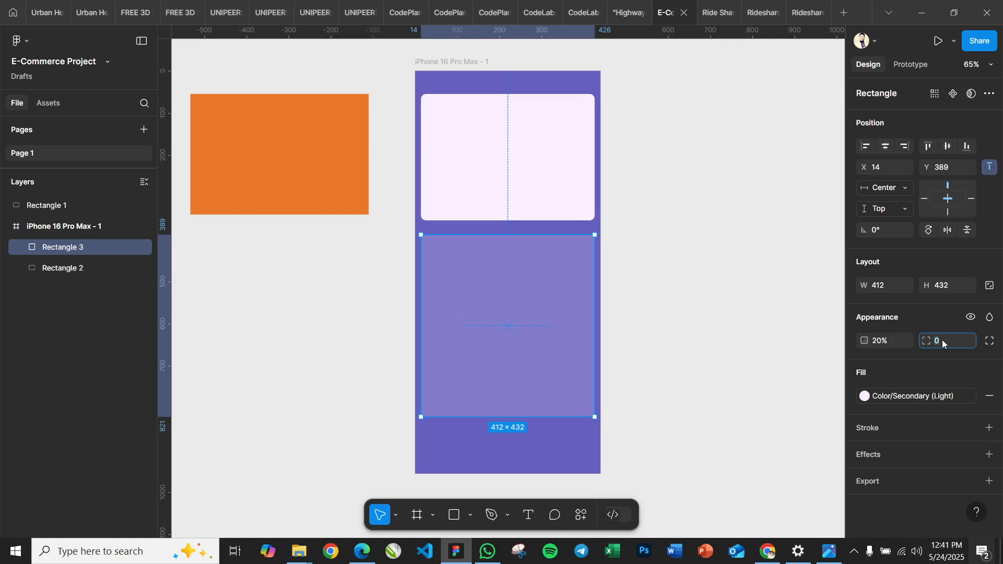
Set the translucent rectangle's corner radius to 12 and nudge it up 10 px toward the light rectangle
key(shift+Up)
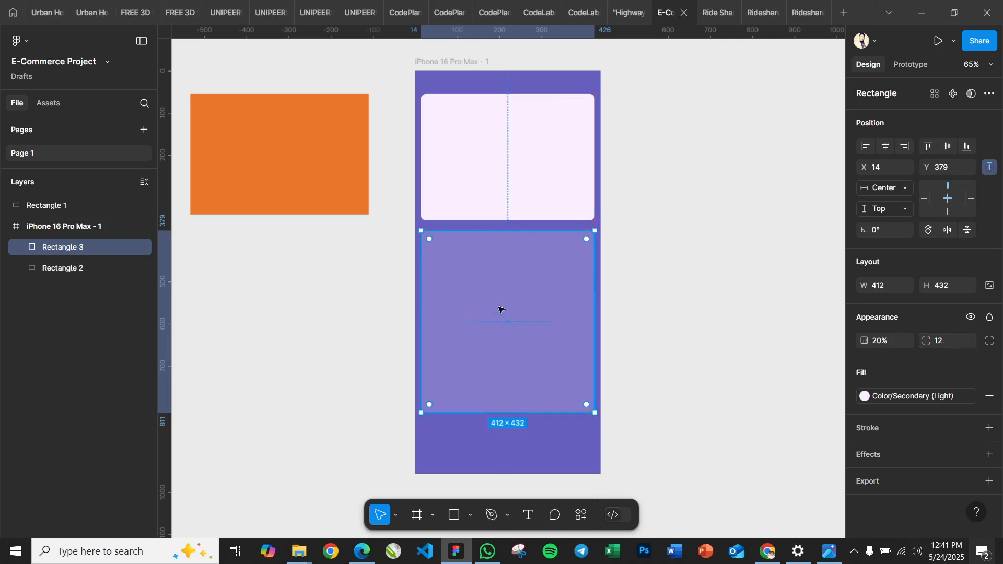
click(333, 332)
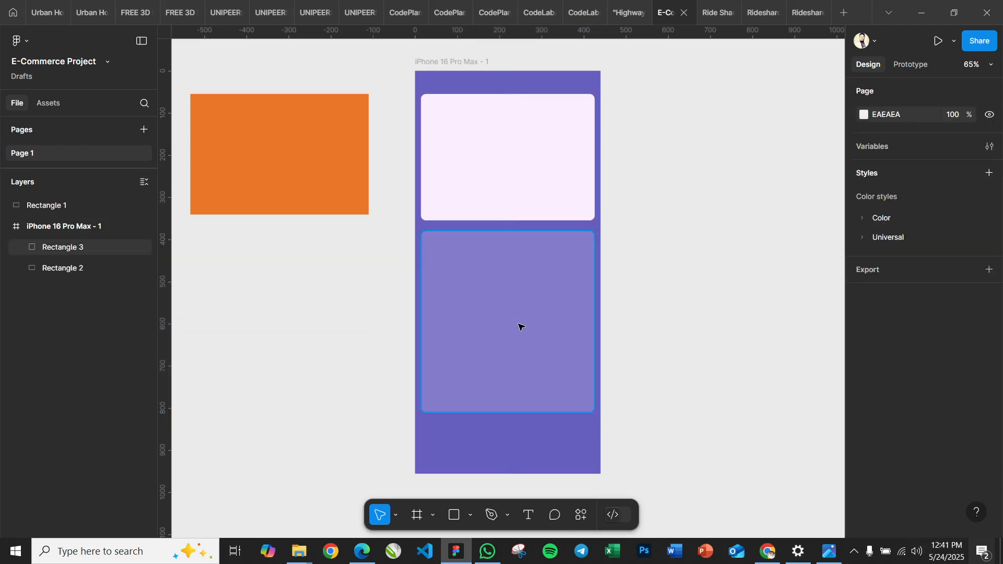
click(521, 327)
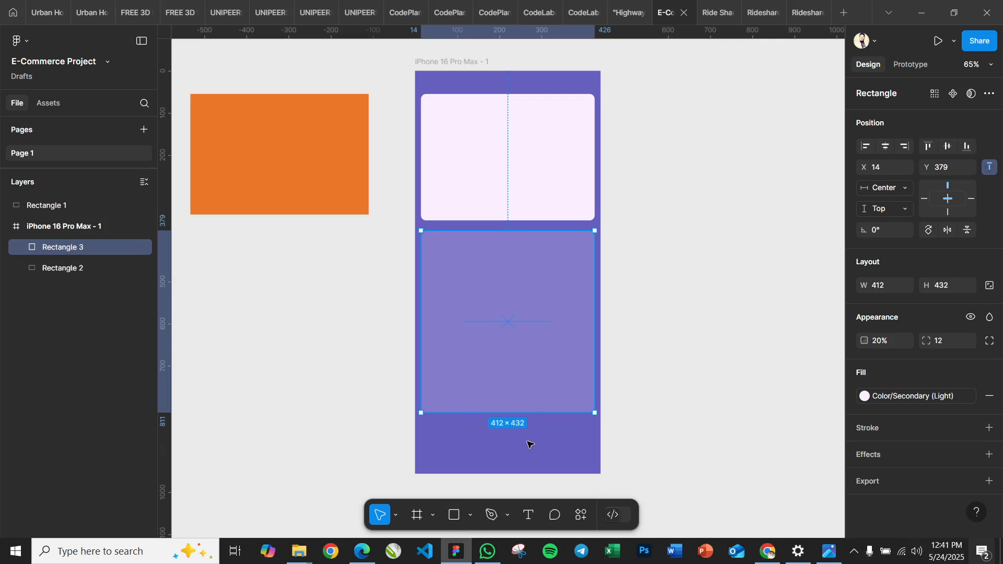
Draw a rectangle about 409 × 73 near the bottom of the iPhone frame and fill it with the Color/Tertiary (Green) style
click(455, 516)
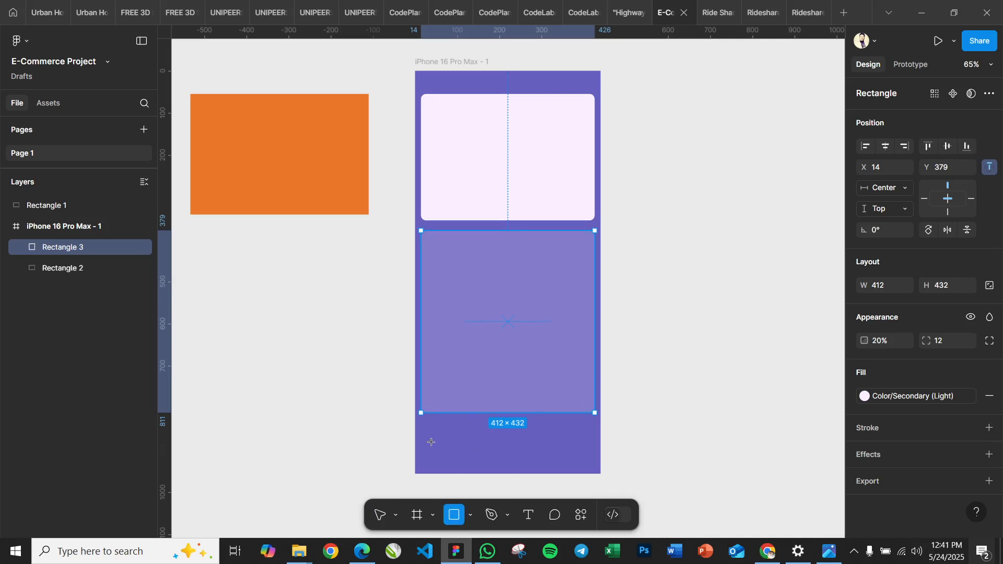
drag(423, 430, 595, 460)
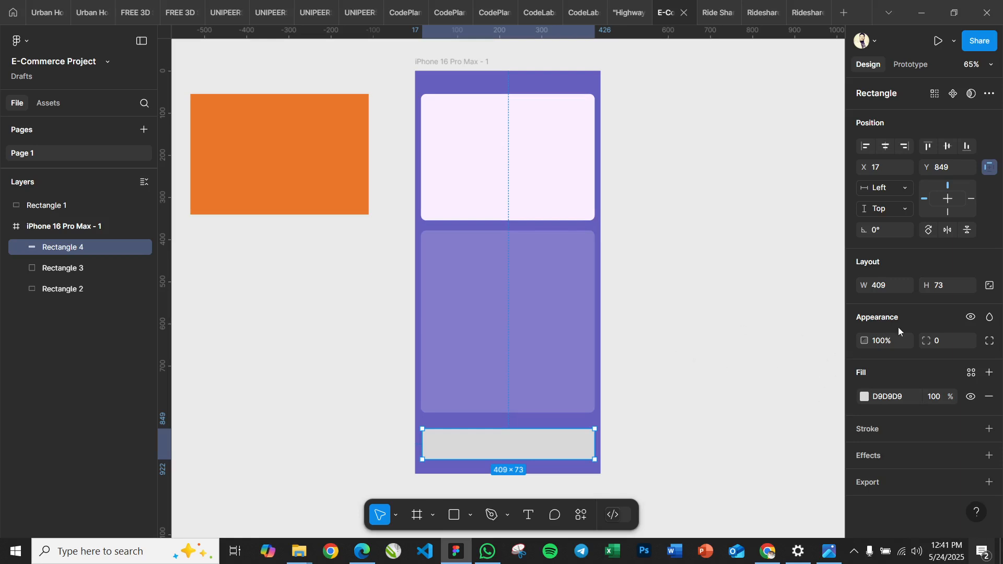
click(972, 372)
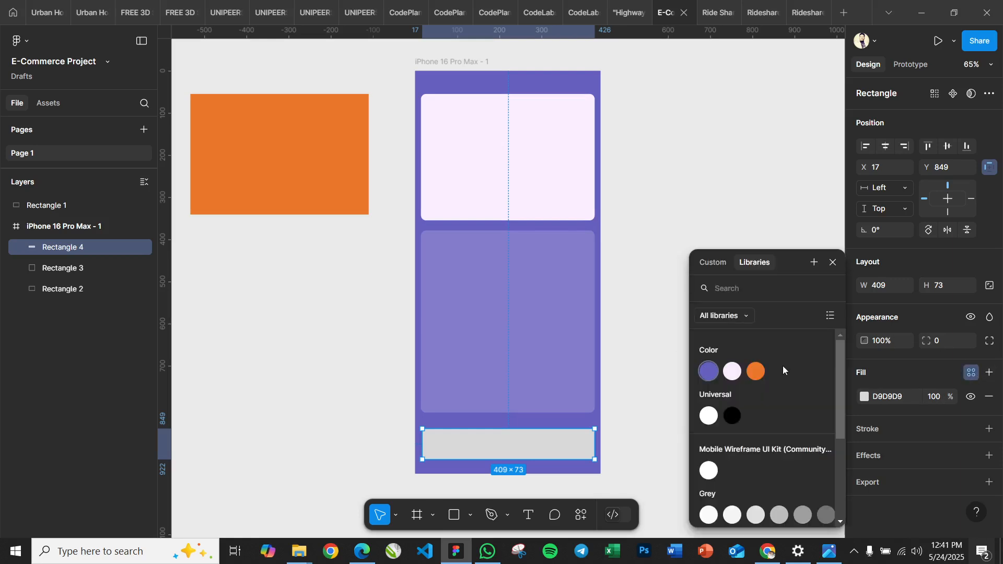
click(758, 375)
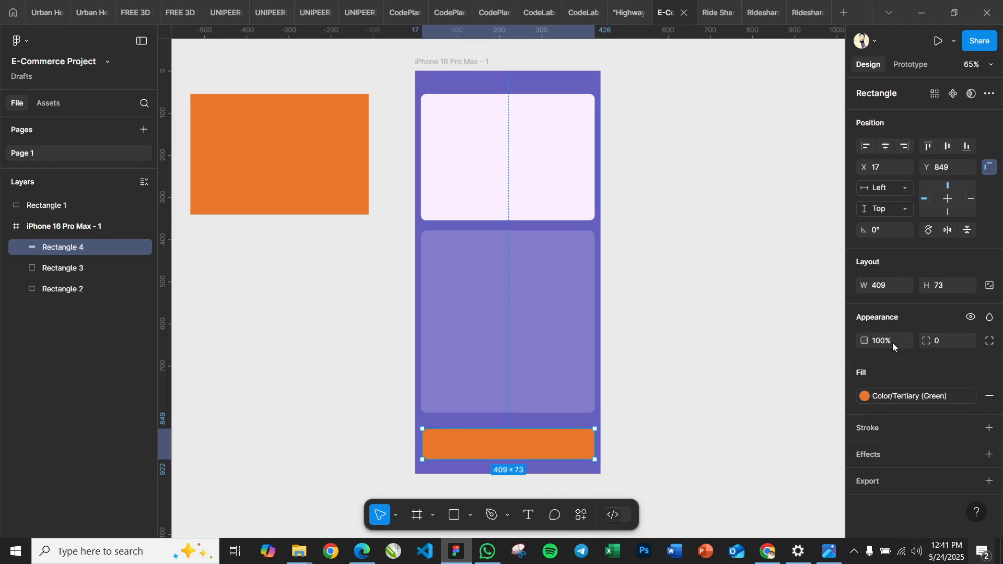
click(949, 290)
text(12)
key(Return)
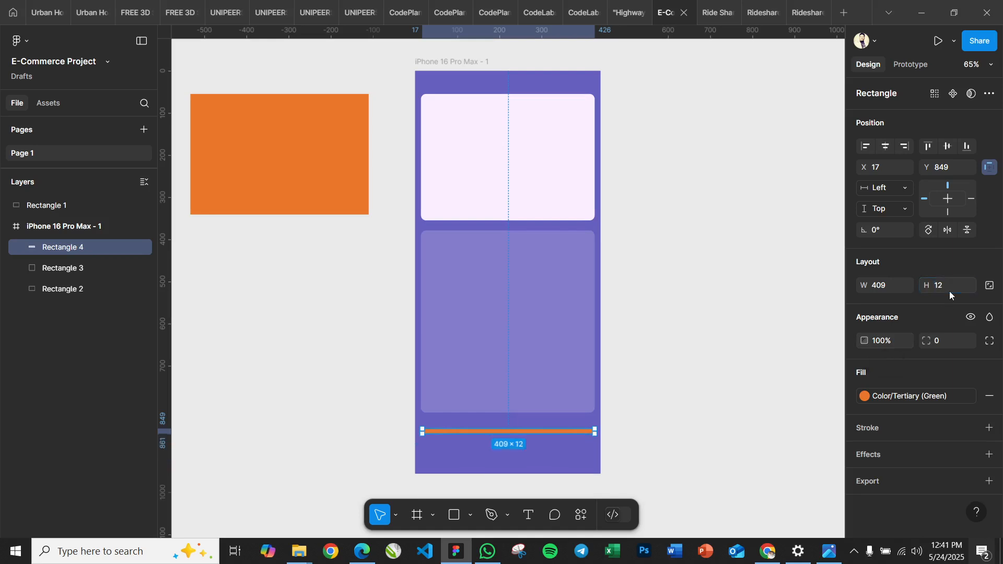
key(ctrl+z)
Set the orange bar's corner radius to 12 and nudge it up 10 px within the iPhone frame
click(945, 343)
key(Return)
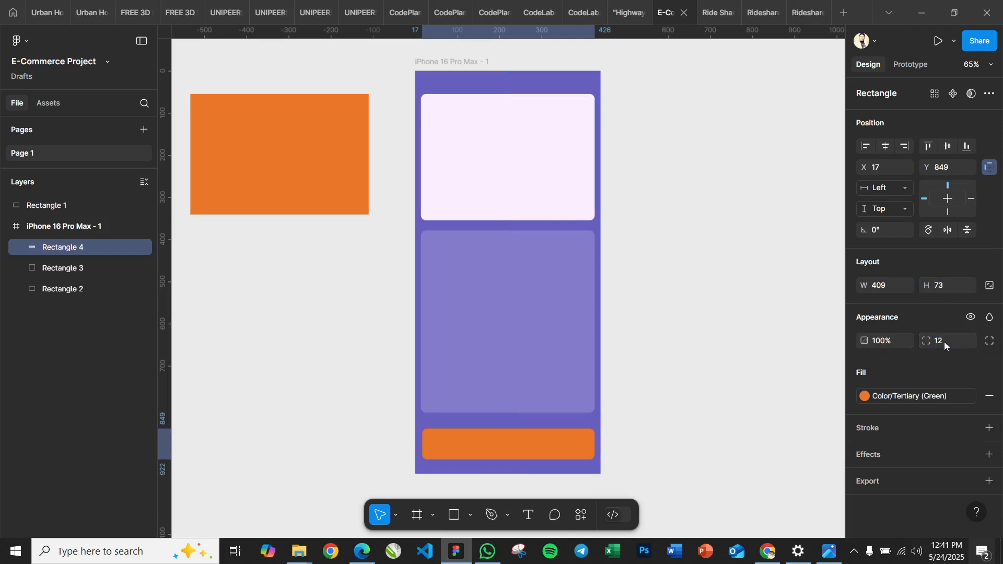
key(shift+Up)
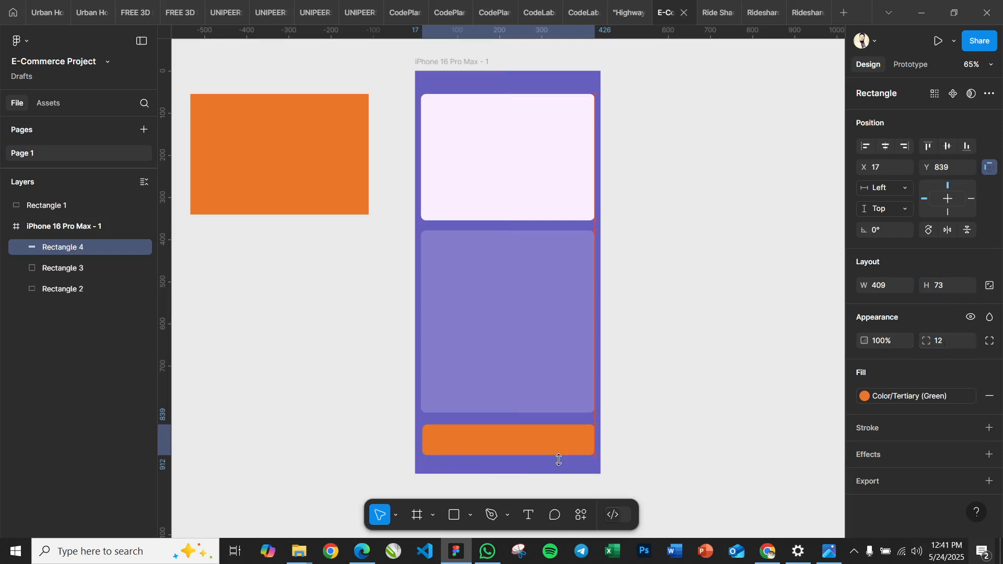
click(686, 410)
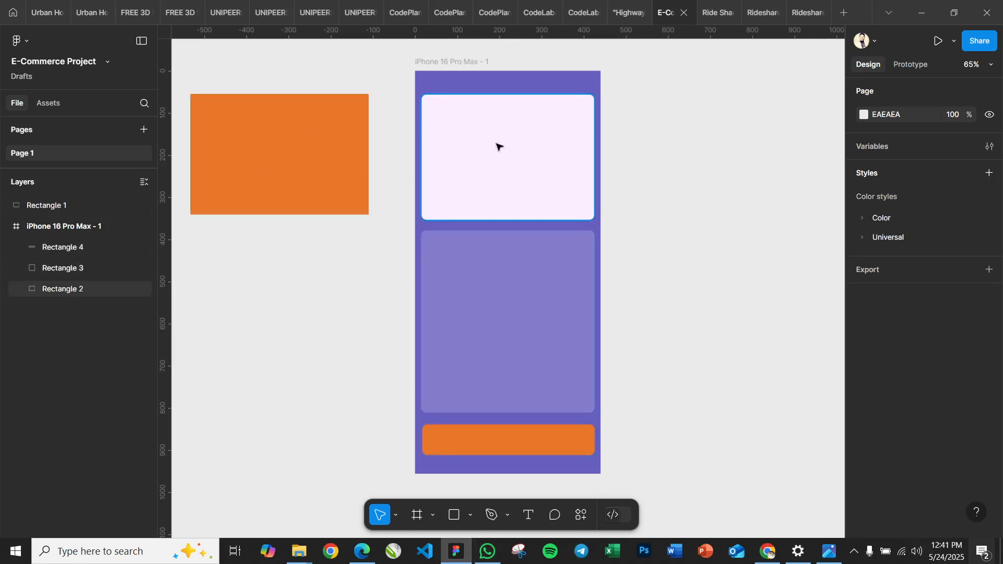
click(486, 163)
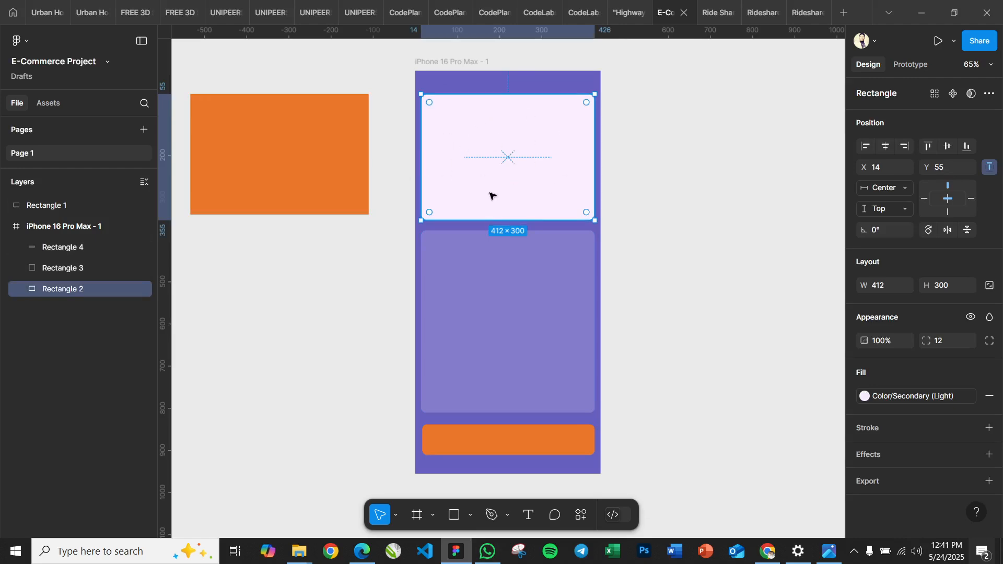
click(503, 452)
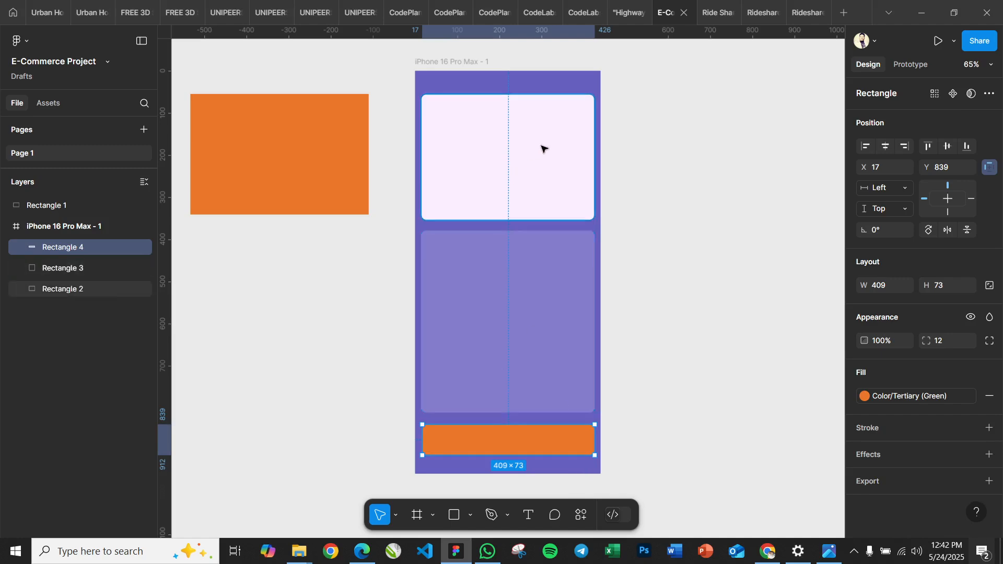
click(510, 149)
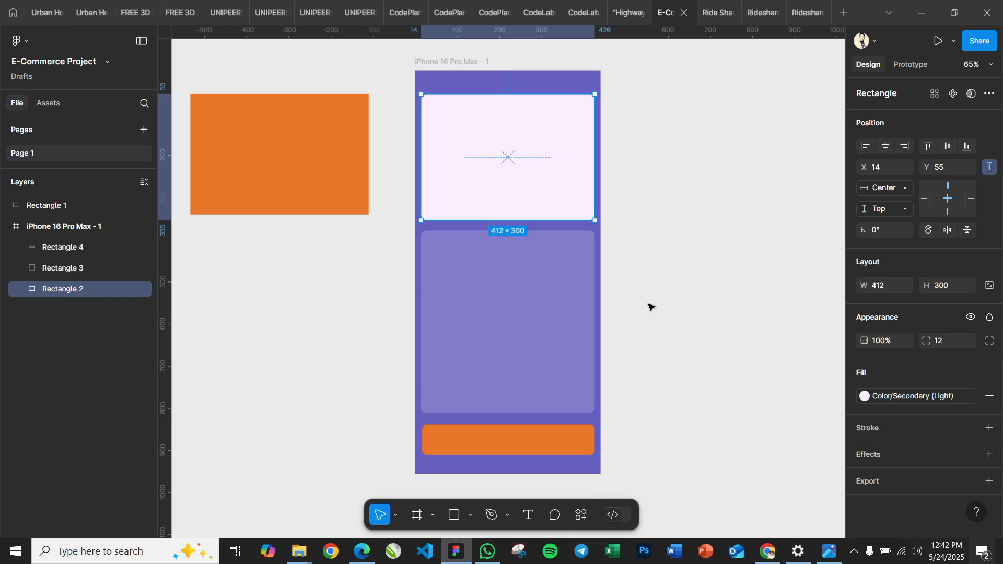
click(516, 444)
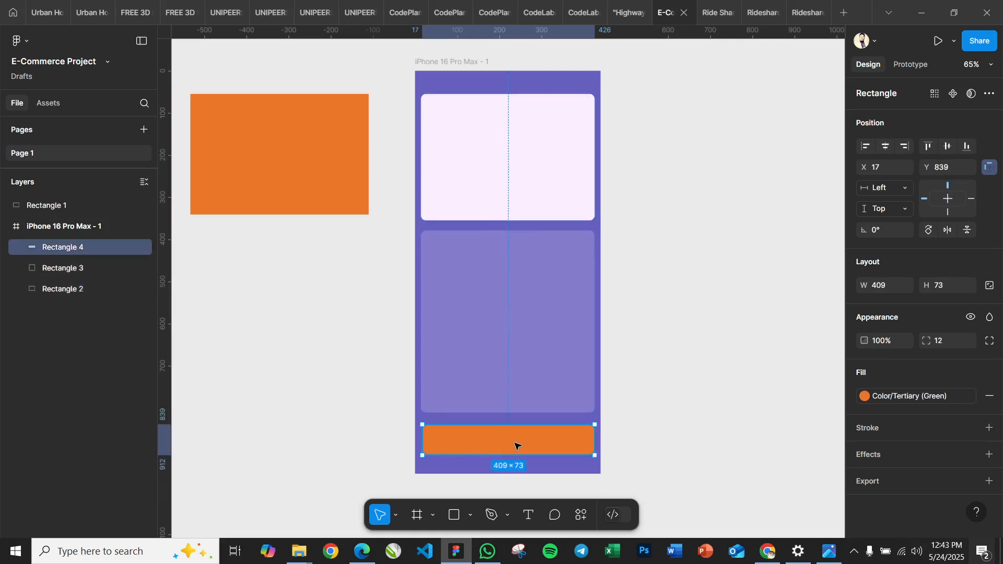